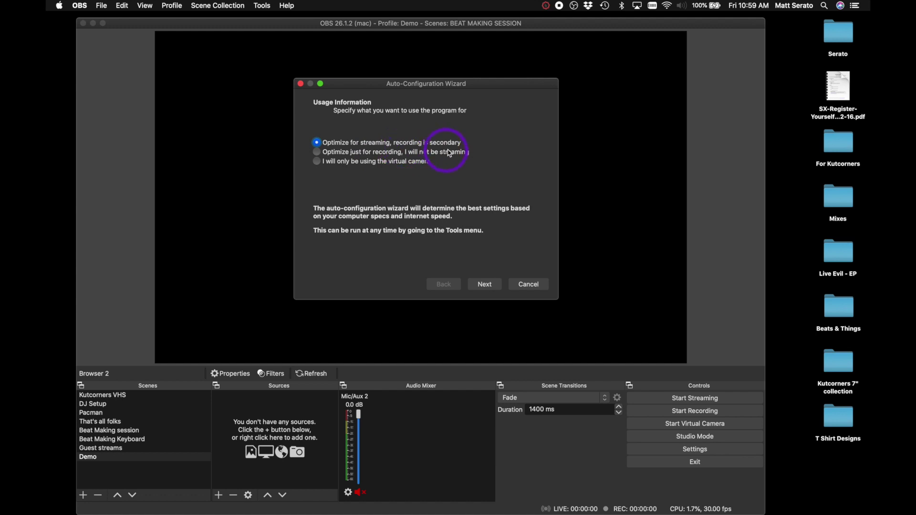
Step: Try the auto-configuration wizard optimised for streaming, with a 1280x720 canvas and a frame rate of 30 FPS
left_click(483, 285)
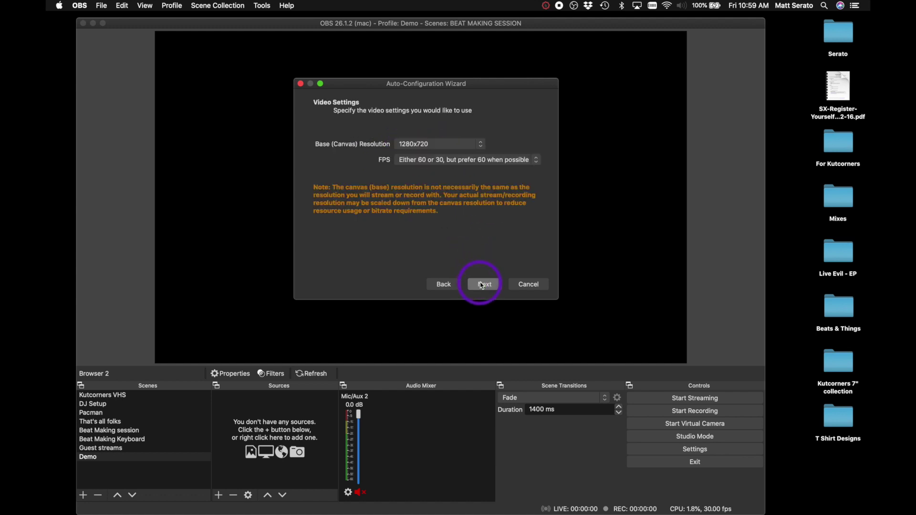
left_click(436, 145)
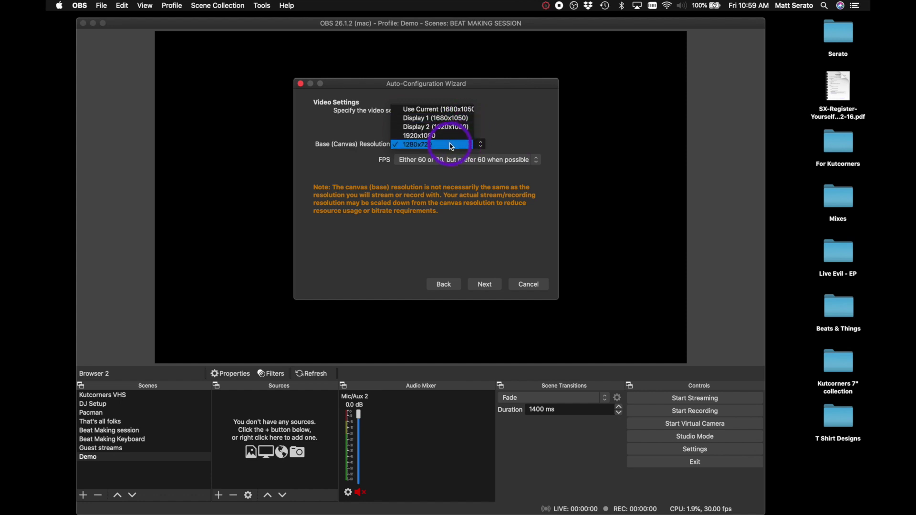
left_click(508, 145)
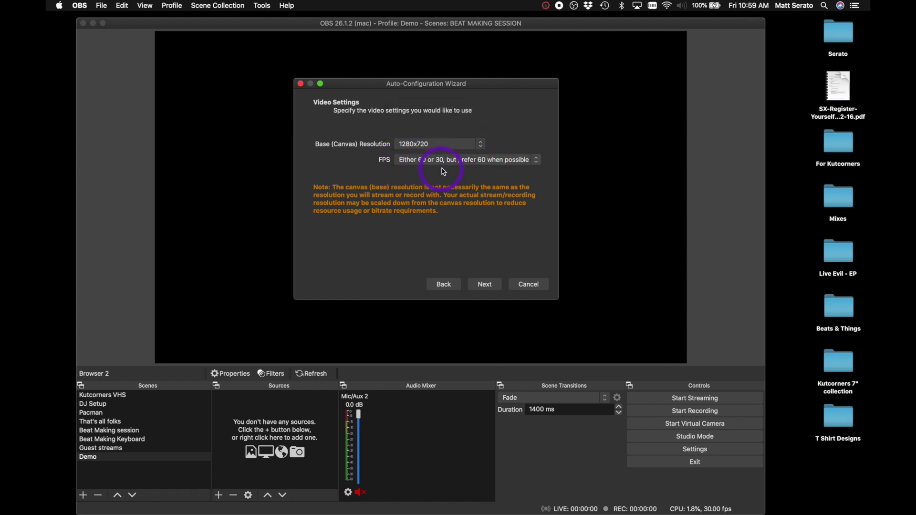
left_click(494, 163)
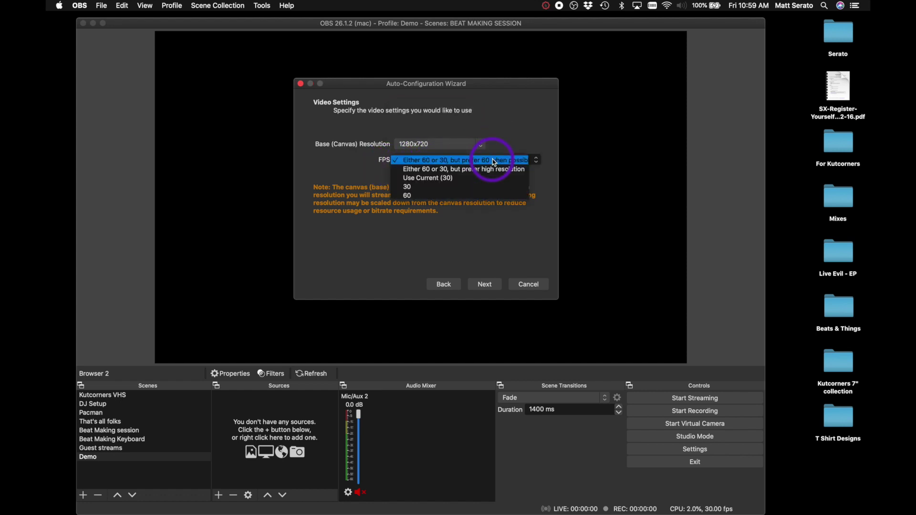
left_click(492, 187)
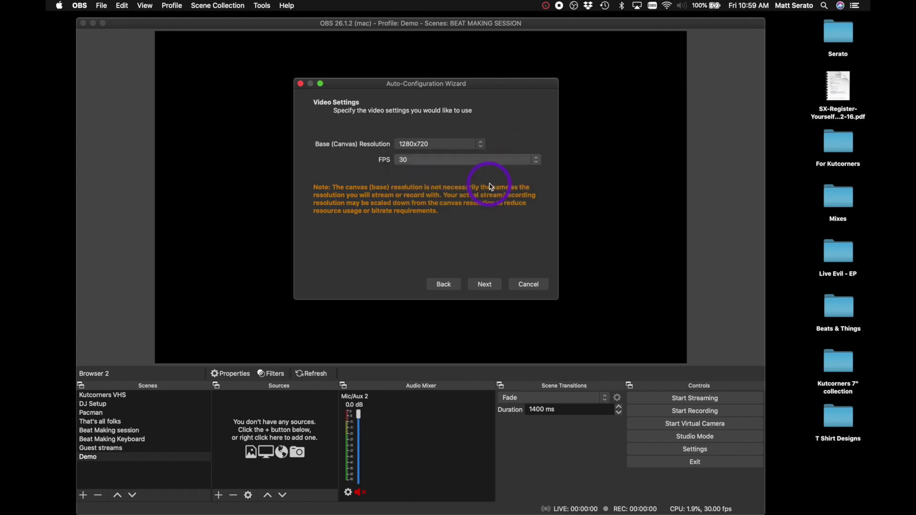
left_click(484, 285)
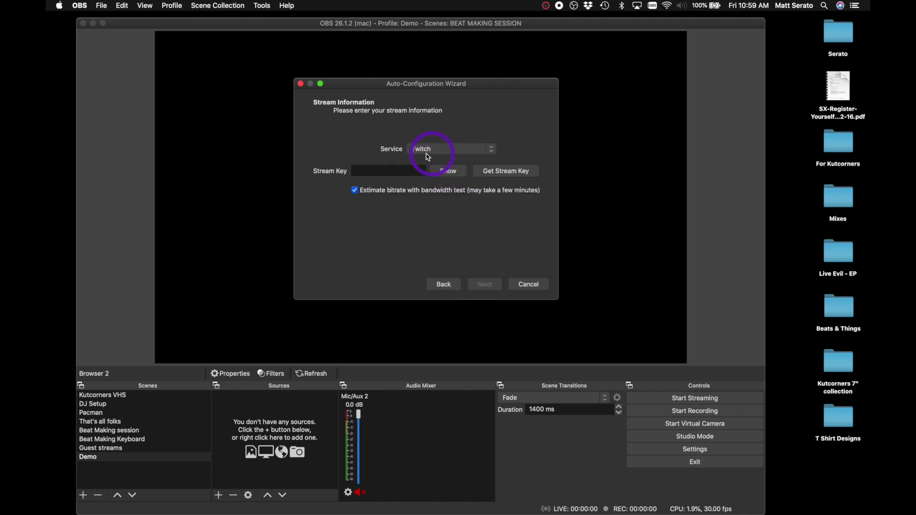
Step: Look through the streaming services offered in the wizard and cancel the auto-configuration
left_click(475, 152)
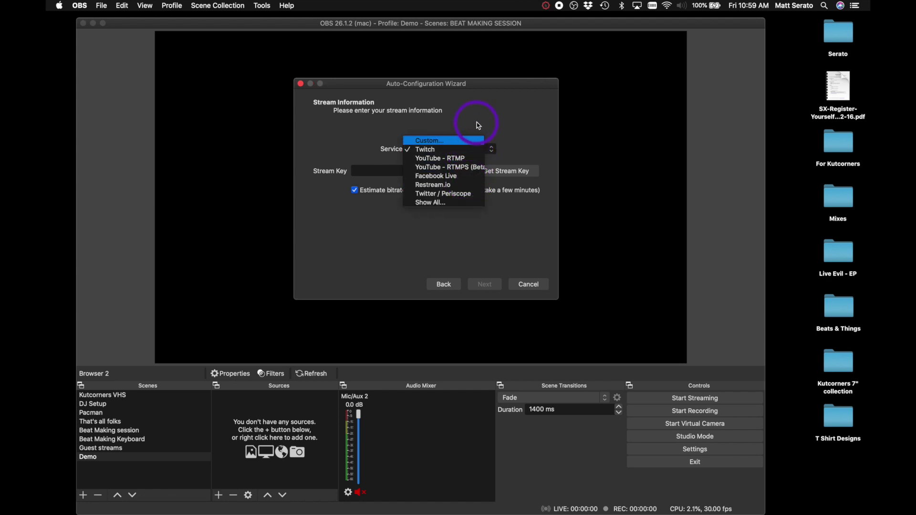
left_click(478, 125)
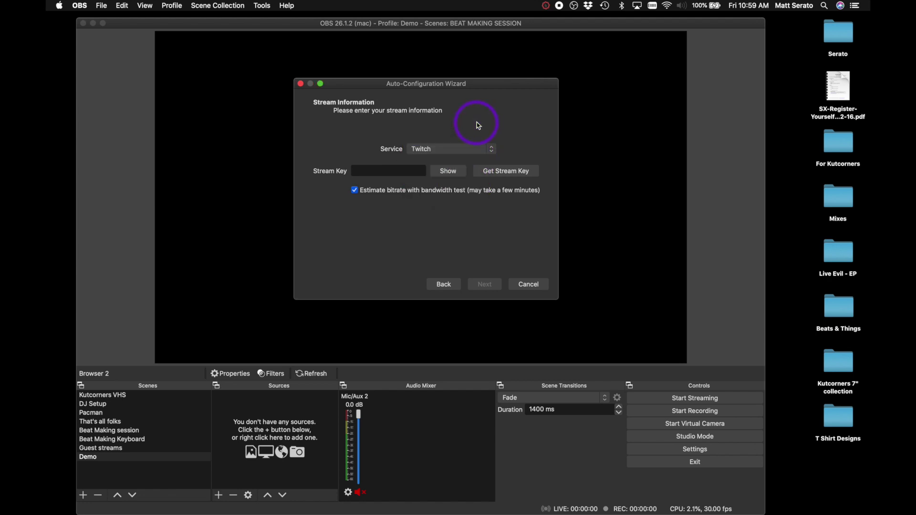
left_click(522, 285)
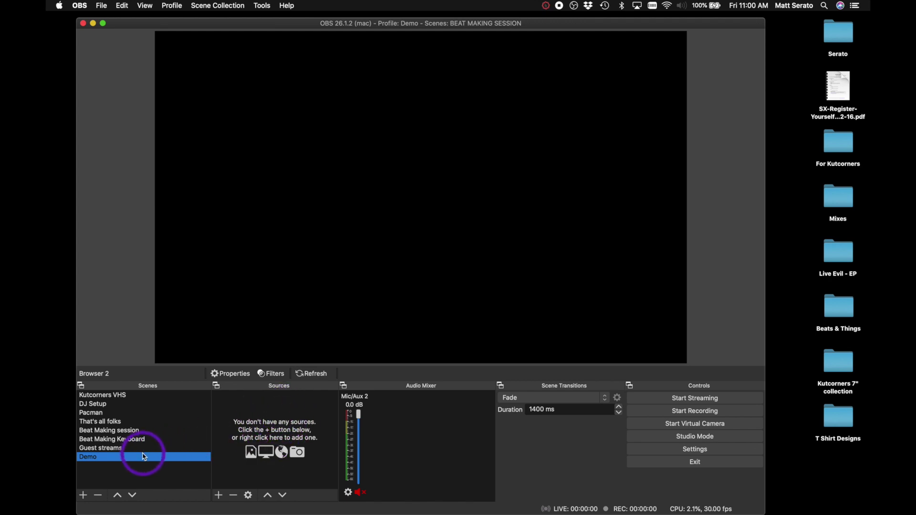
Step: Preview the Guest streams and Beat Making session scenes and return to the Demo scene
left_click(114, 440)
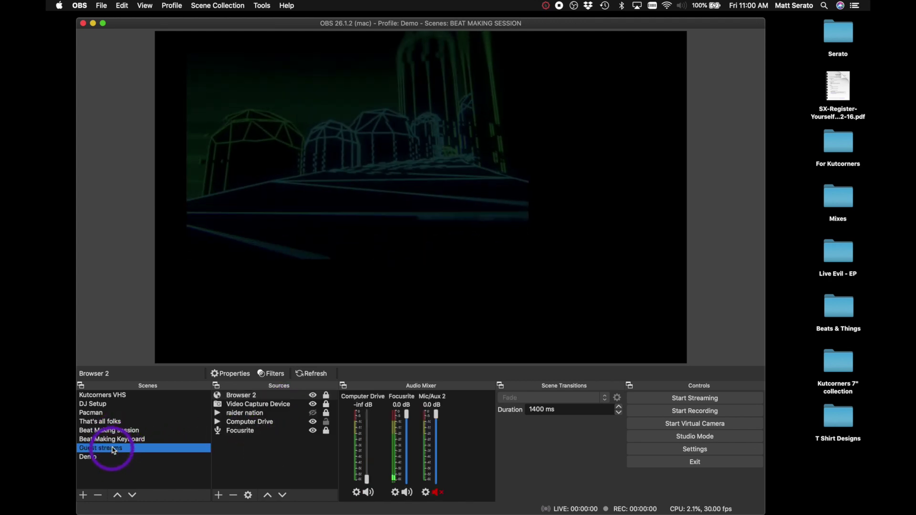
left_click(112, 431)
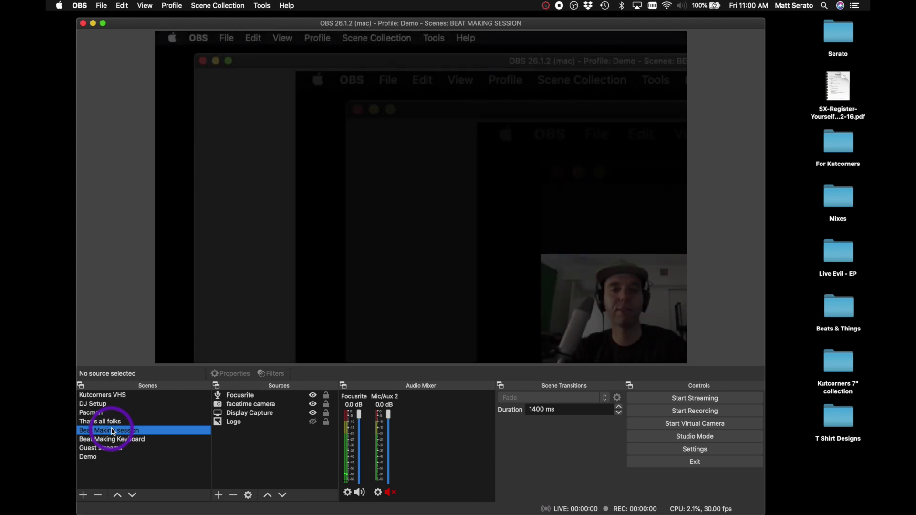
left_click(106, 458)
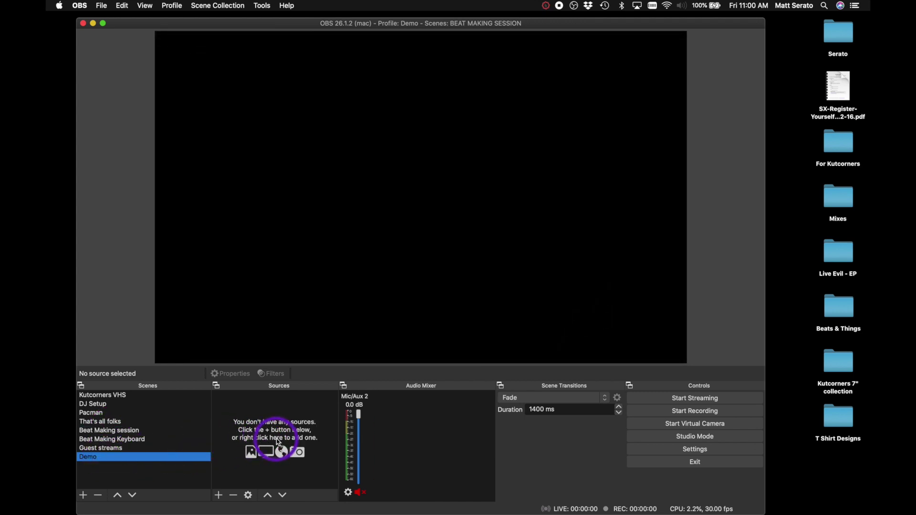
Step: Add the existing Display Capture source to the Demo scene, keeping it visible
left_click(219, 497)
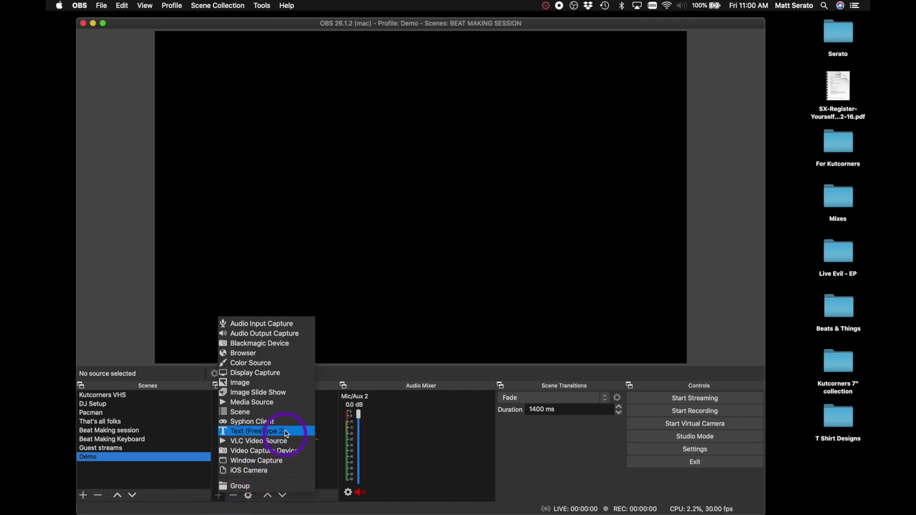
left_click(285, 377)
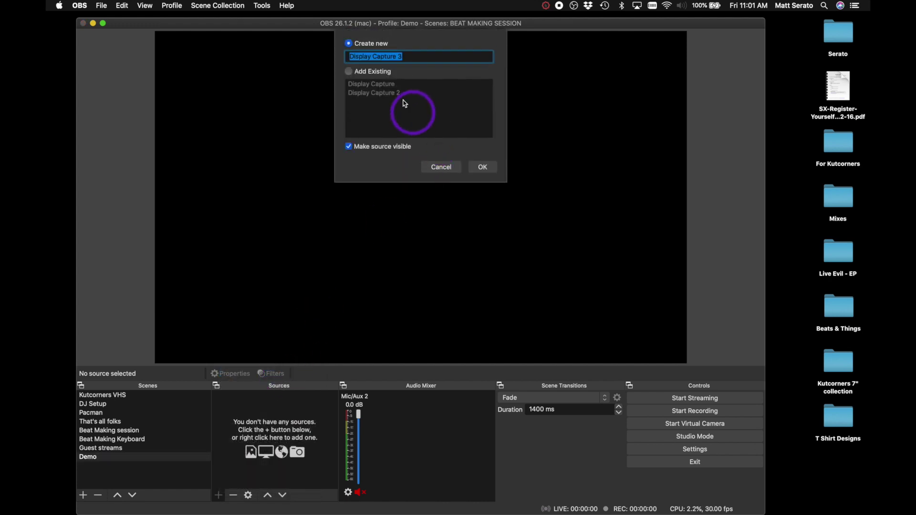
left_click(352, 72)
left_click(365, 85)
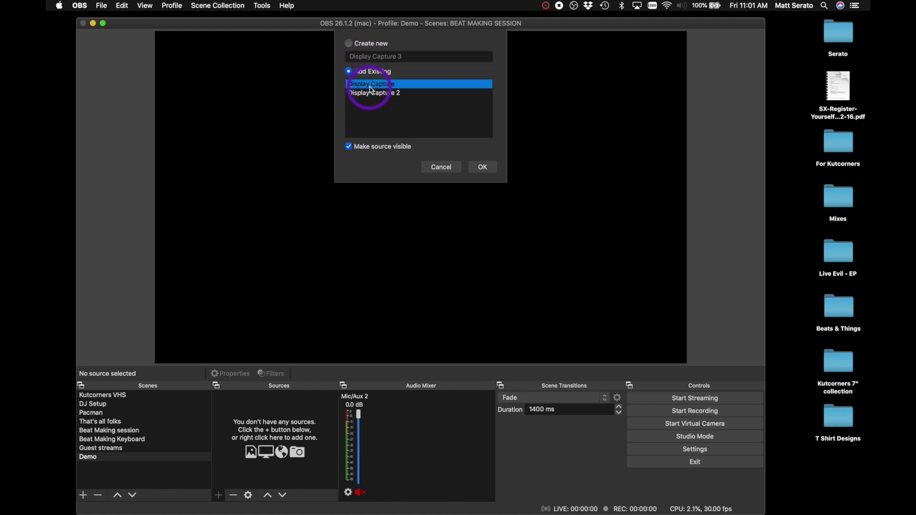
left_click(484, 169)
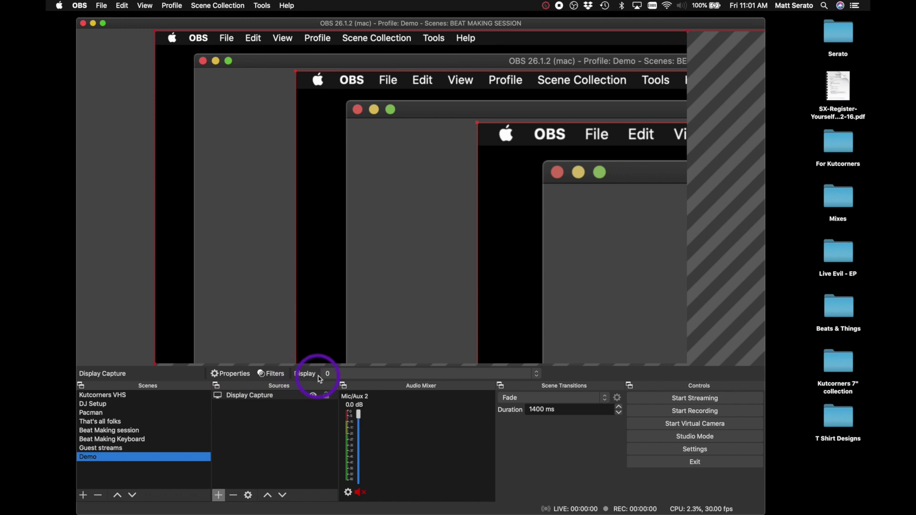
Step: Set the display capture to display 1 and fit it to the canvas width, centred vertically
left_click(348, 375)
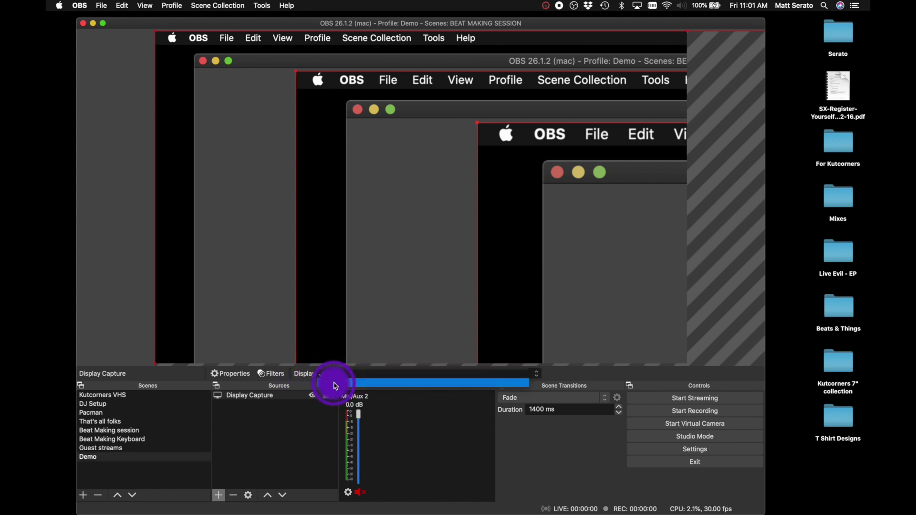
left_click(335, 384)
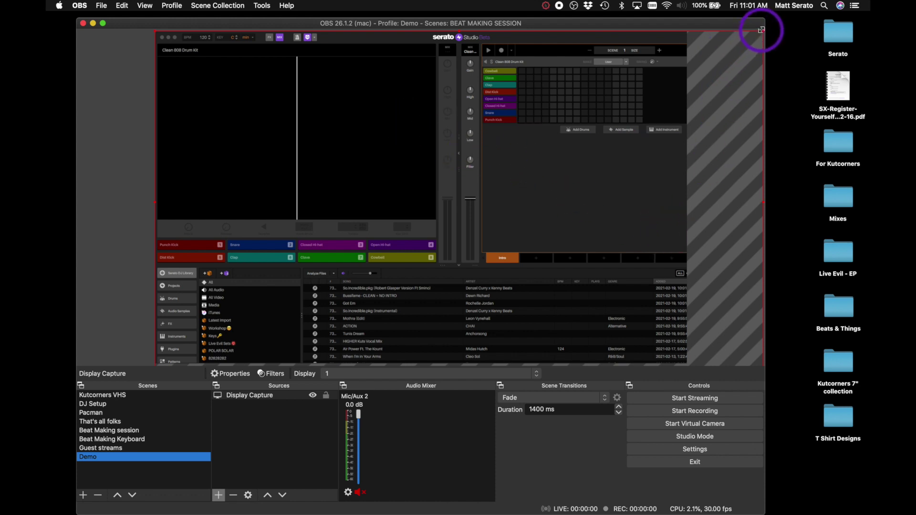
left_click_drag(761, 31, 677, 77)
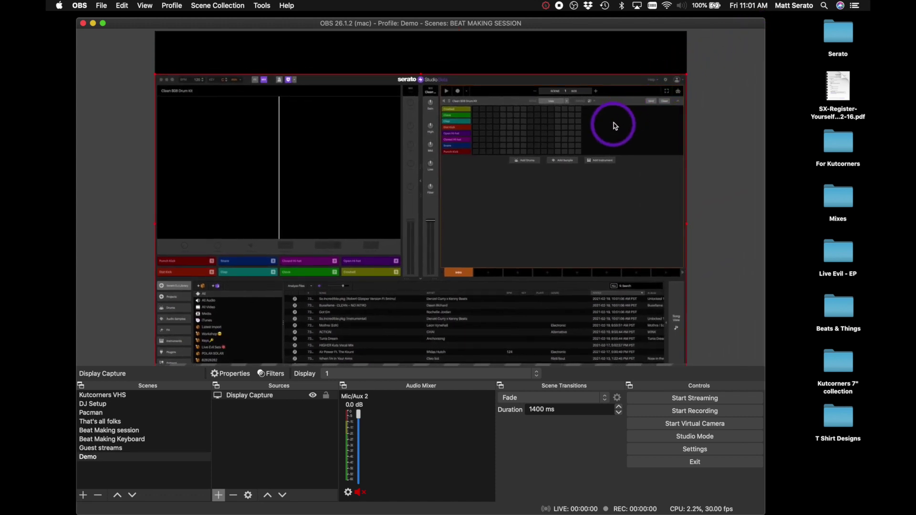
left_click_drag(586, 201, 584, 172)
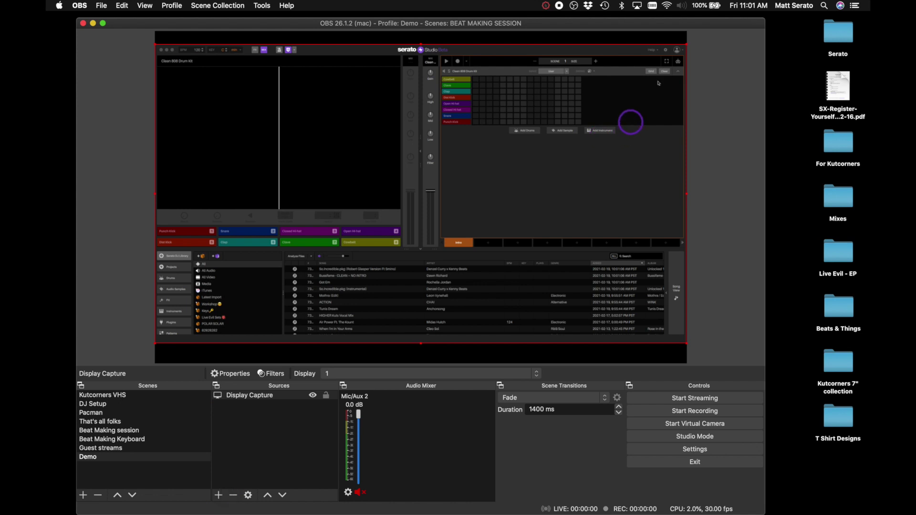
Step: Switch to Serato Studio and open its settings
left_click(666, 50)
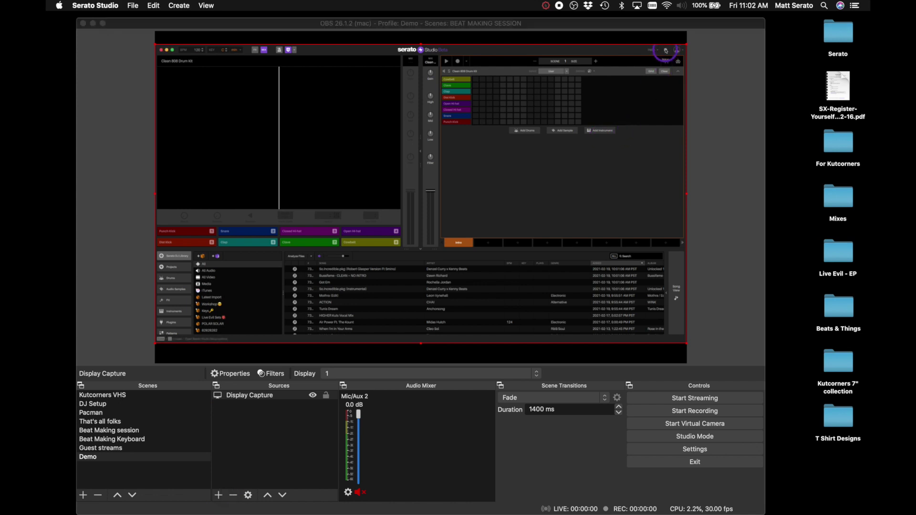
left_click(666, 49)
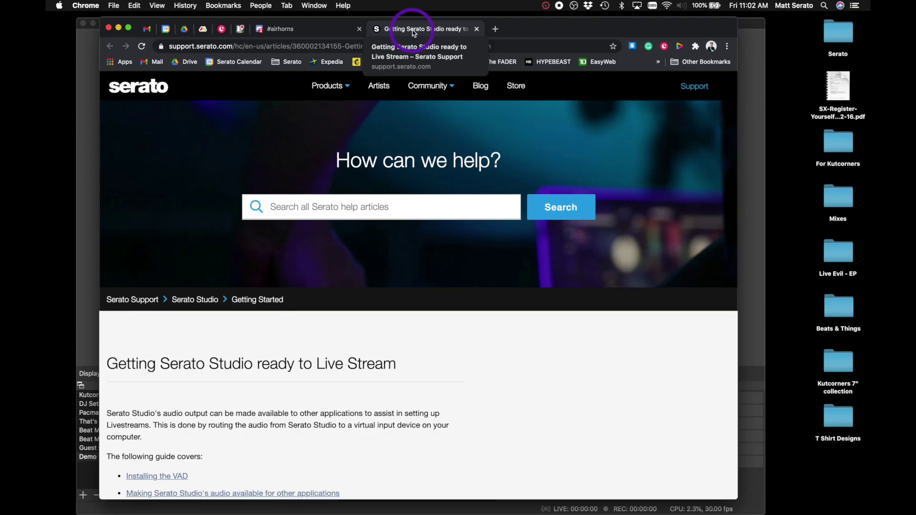
Step: From the Serato live stream support article in Chrome, open the iShowU Audio Capture installation page for Mojave/Catalina
scroll(316, 280, "down", 5)
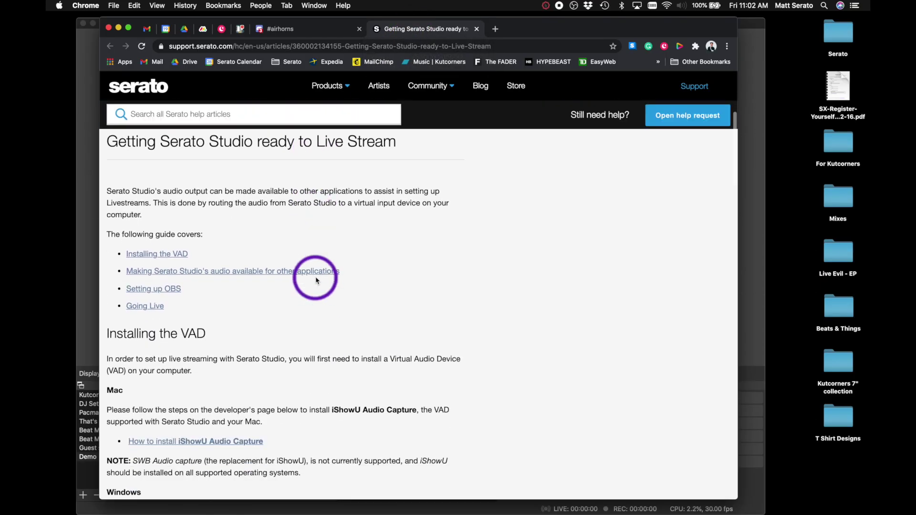
scroll(316, 279, "down", 2)
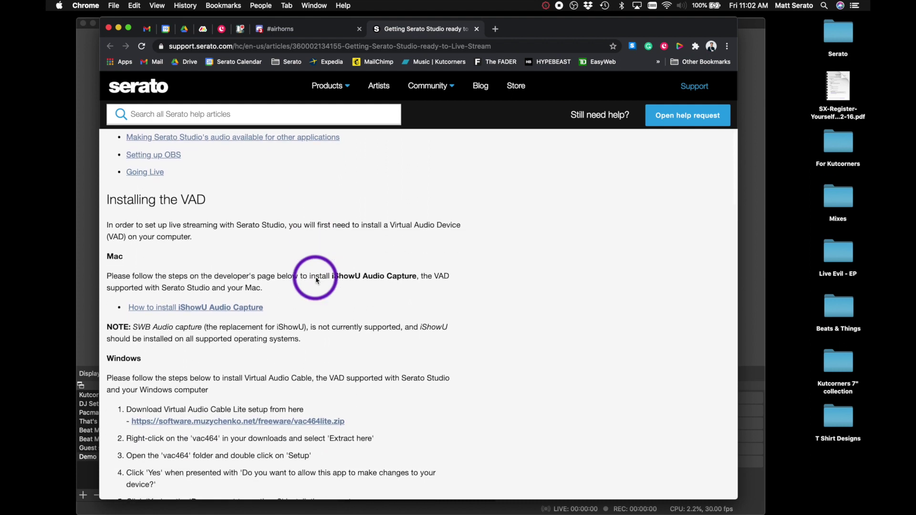
scroll(180, 341, "down", 2)
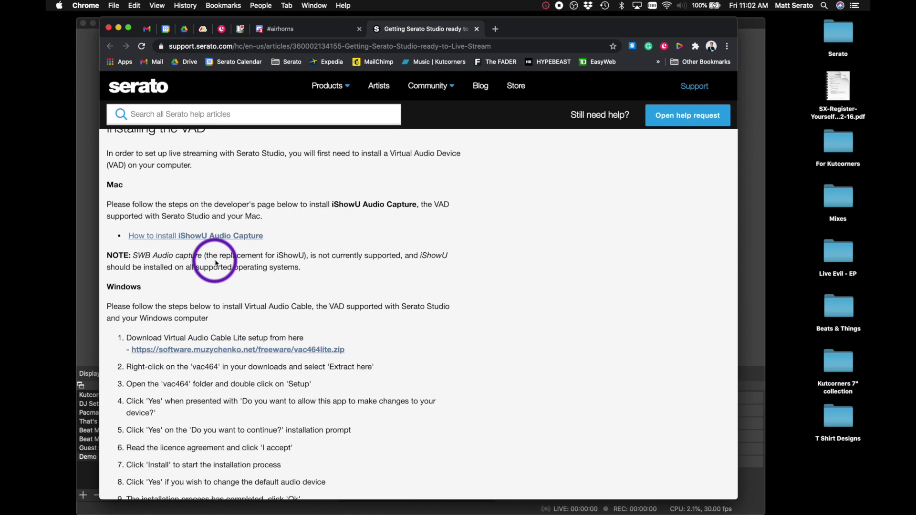
left_click(219, 238)
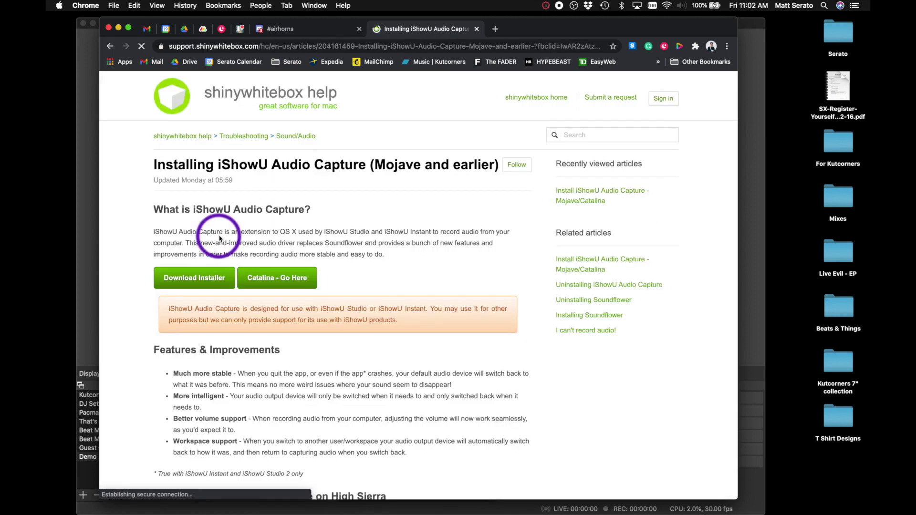
left_click(315, 227)
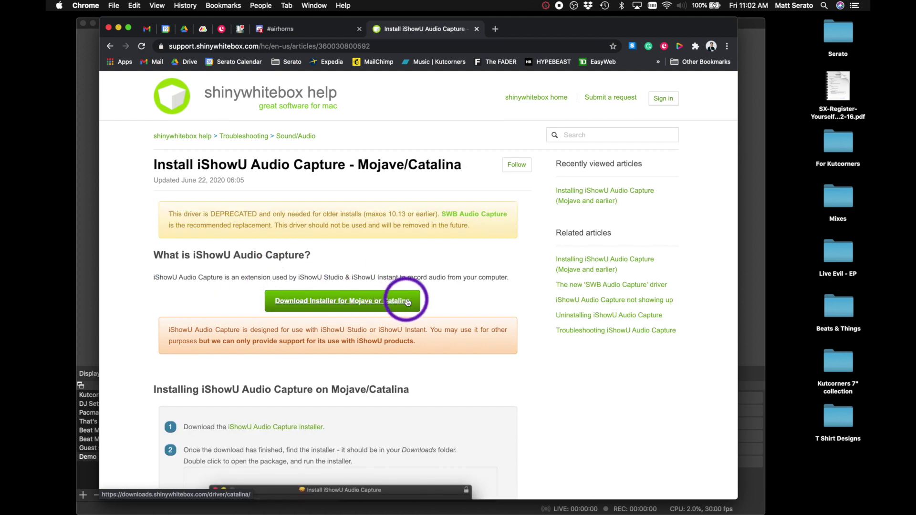
Step: Examine the iShowU Audio Capture installation instructions up to the Security & Privacy permission steps, and minimise the browser
scroll(407, 303, "down", 5)
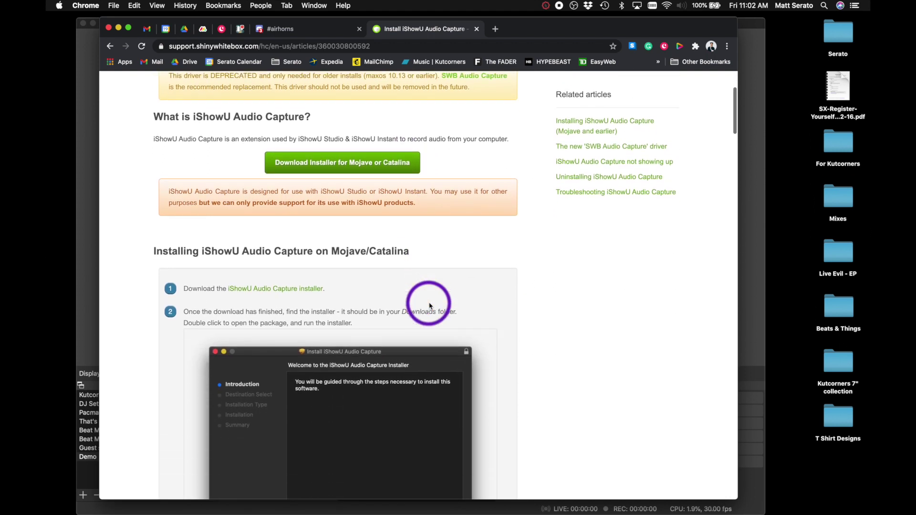
scroll(429, 304, "up", 2)
scroll(429, 303, "down", 6)
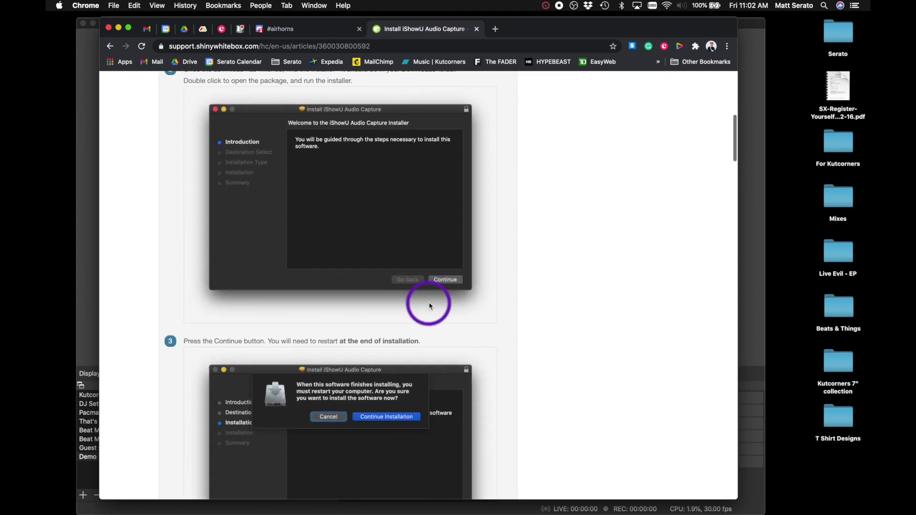
scroll(430, 306, "down", 8)
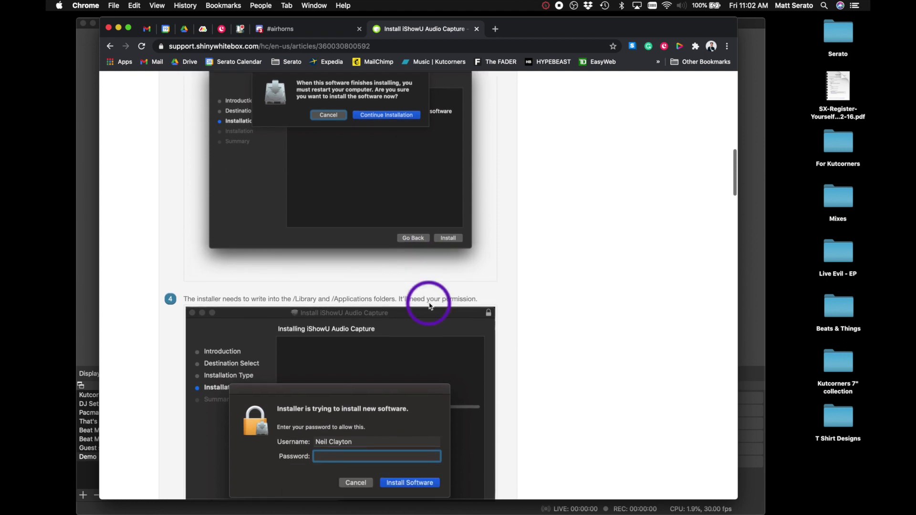
scroll(431, 306, "down", 8)
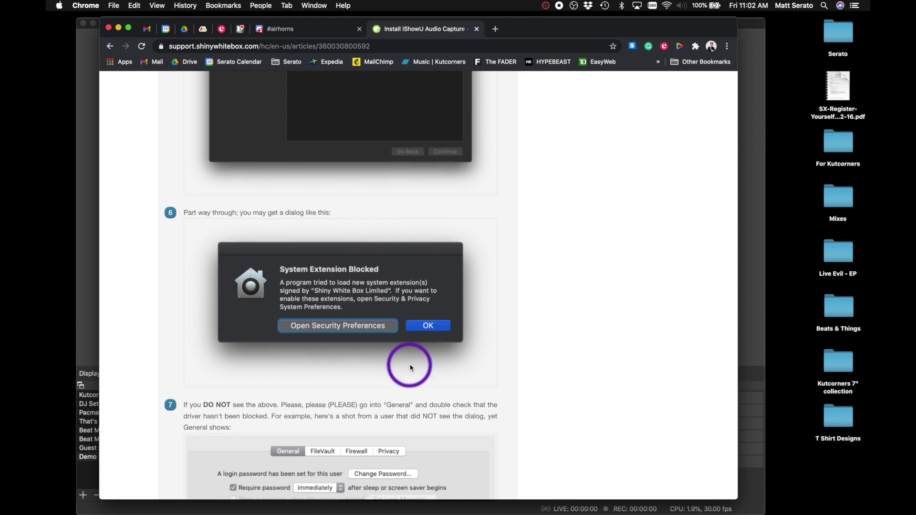
scroll(409, 363, "down", 3)
scroll(410, 367, "down", 1)
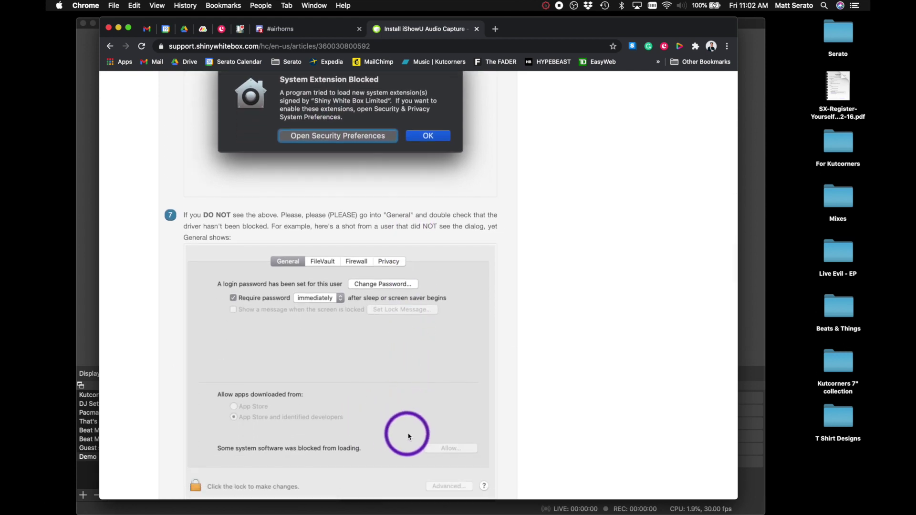
scroll(411, 434, "down", 8)
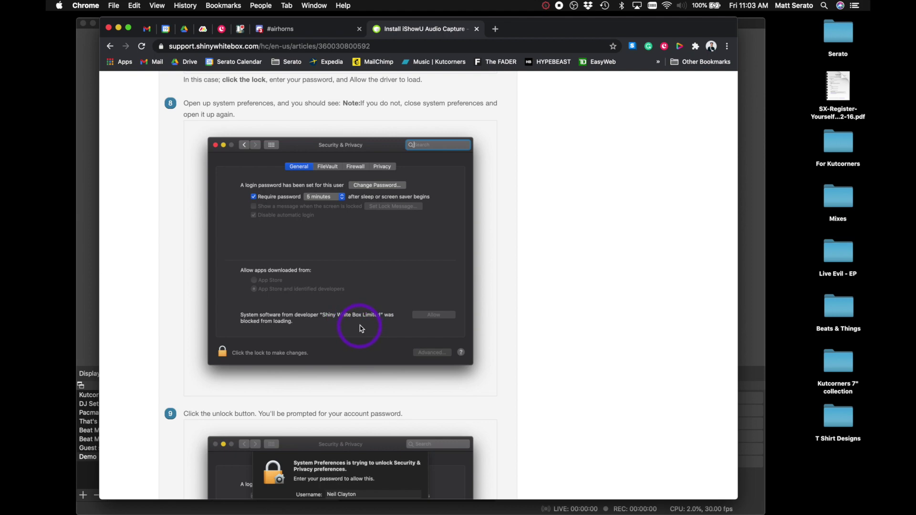
left_click(119, 29)
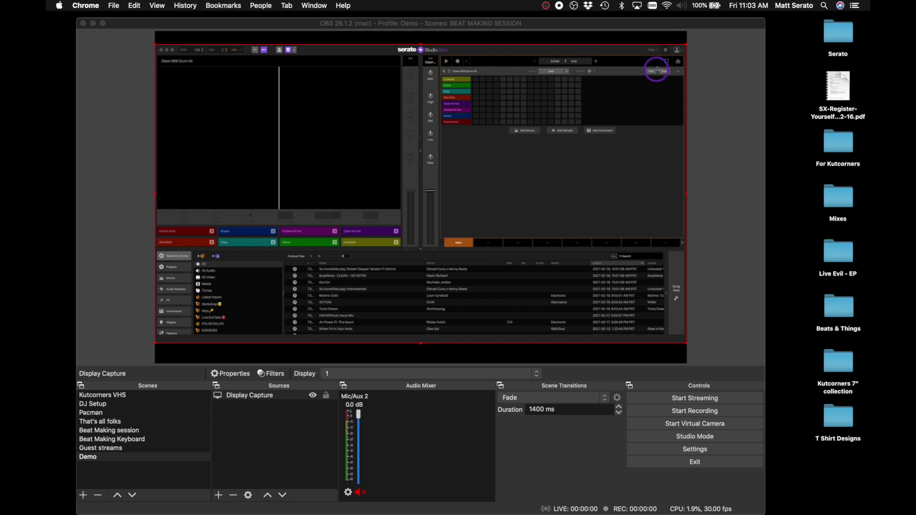
Step: Check the Make Audio Available to Other Applications option in Serato Studio's audio settings, and close the settings
left_click(665, 50)
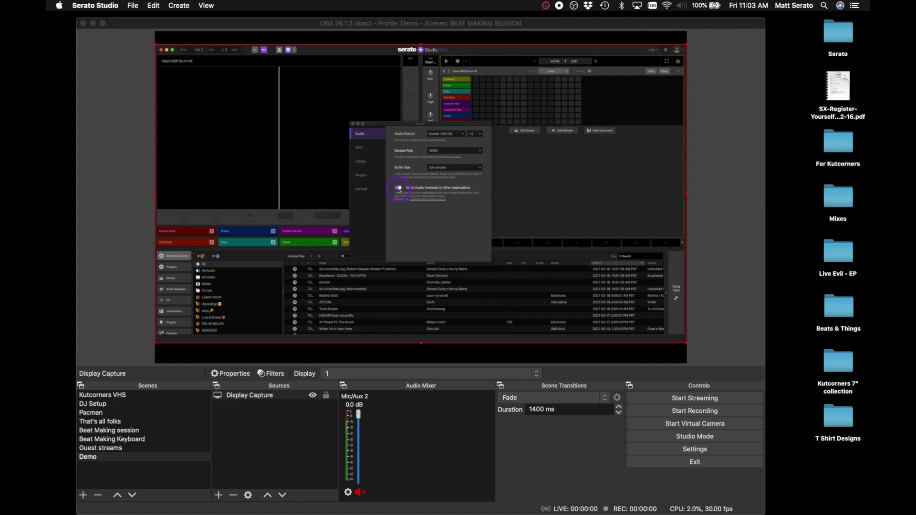
left_click(353, 125)
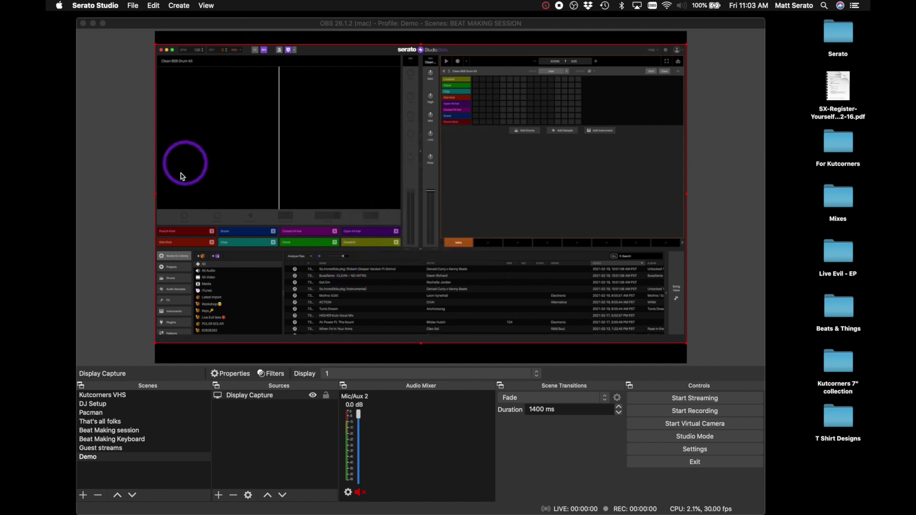
Step: Add an audio input capture source named Serato to the Demo scene, with iShowU Audio Capture as its device
left_click(219, 496)
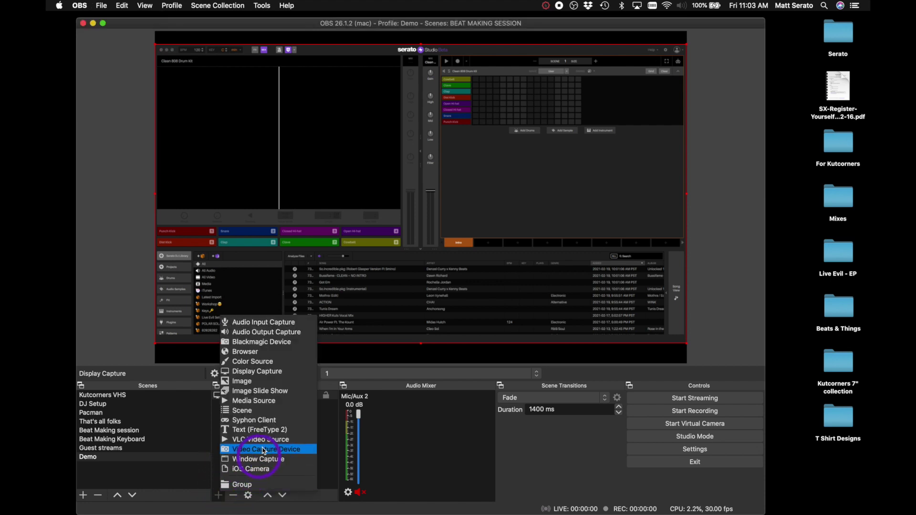
left_click(278, 325)
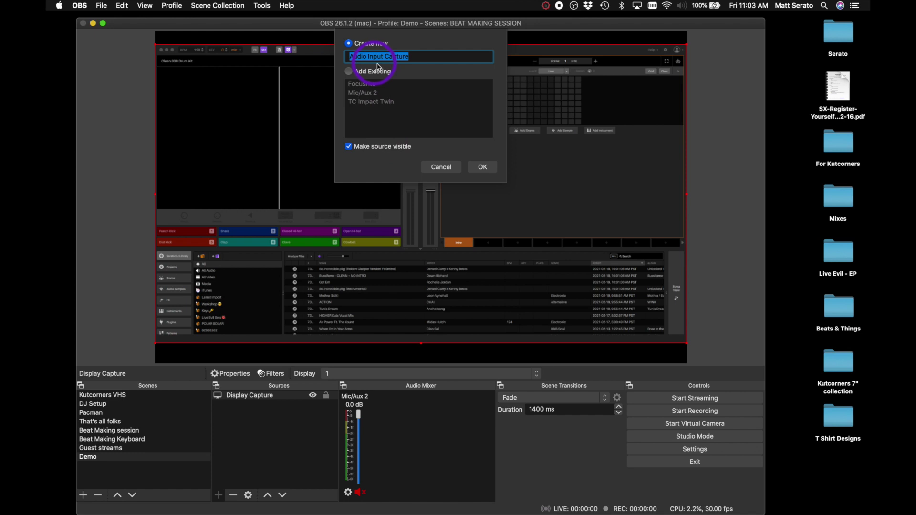
type("Serato")
left_click(482, 167)
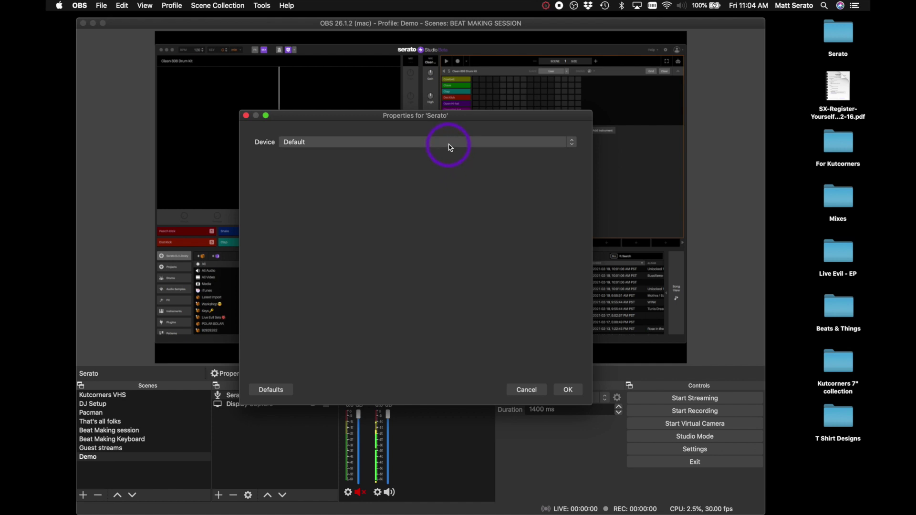
left_click(450, 148)
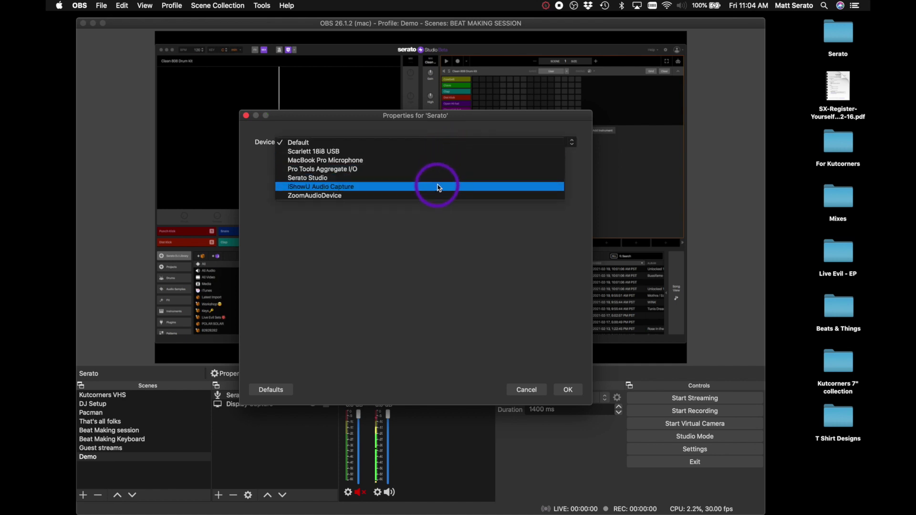
left_click(439, 187)
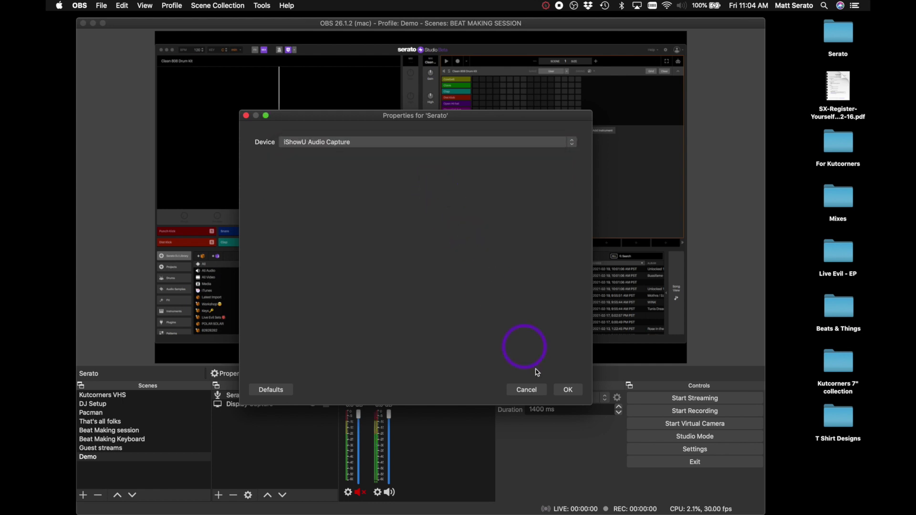
left_click(567, 390)
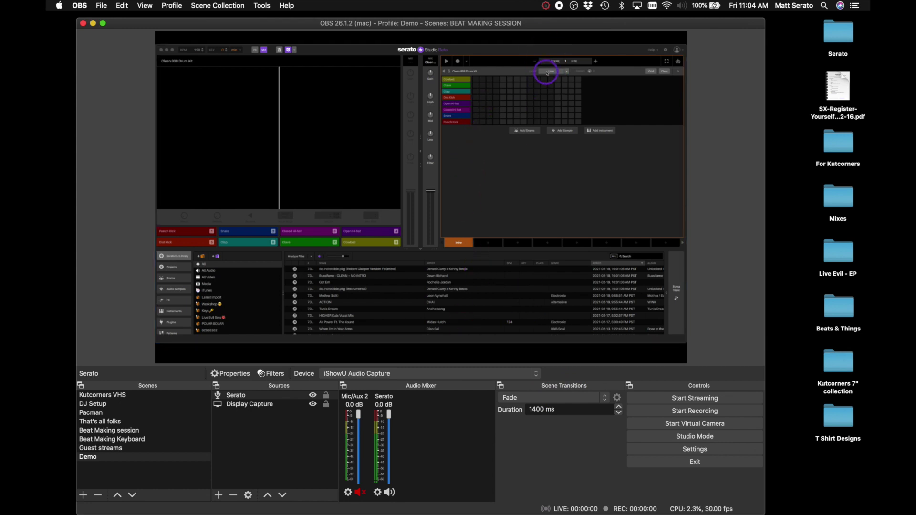
Step: Fill Serato Studio's drum sequencer with the Dancehall pattern preset, extended to two bars, and play it to test the Serato audio level
left_click(567, 72)
left_click(567, 72)
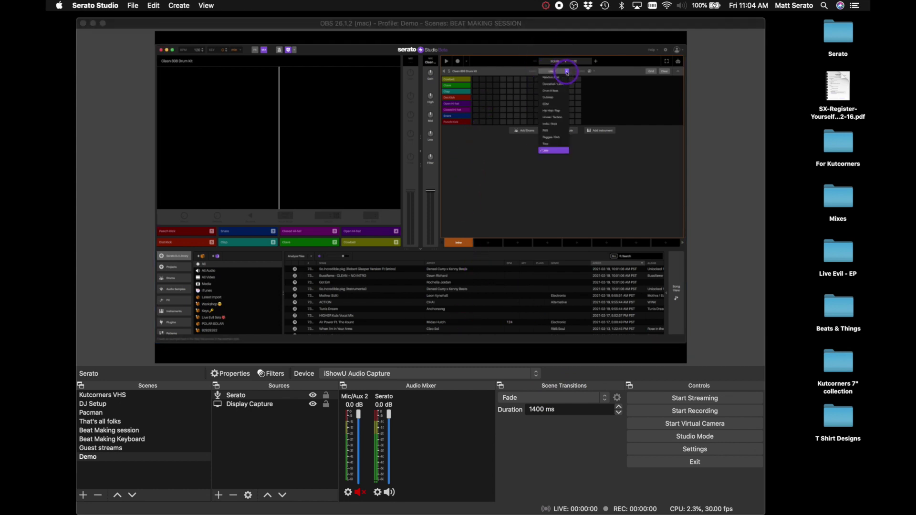
left_click(567, 73)
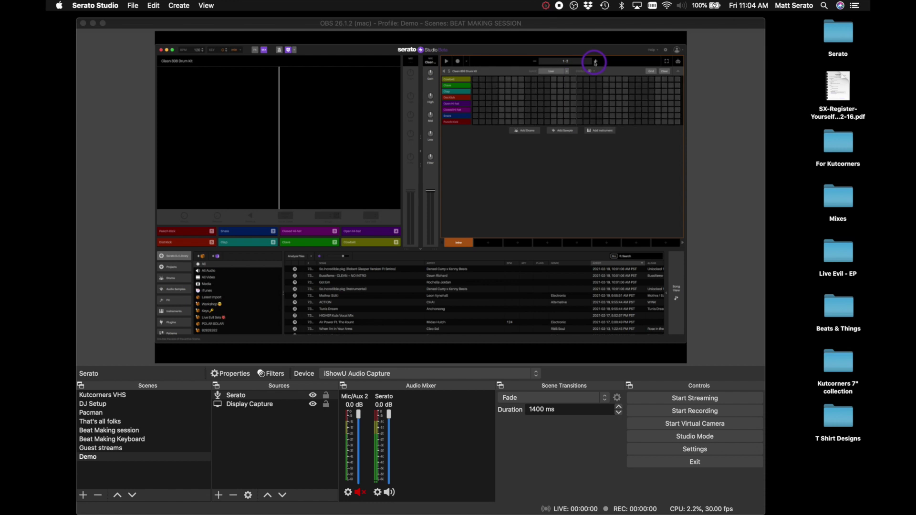
left_click(567, 72)
left_click(549, 88)
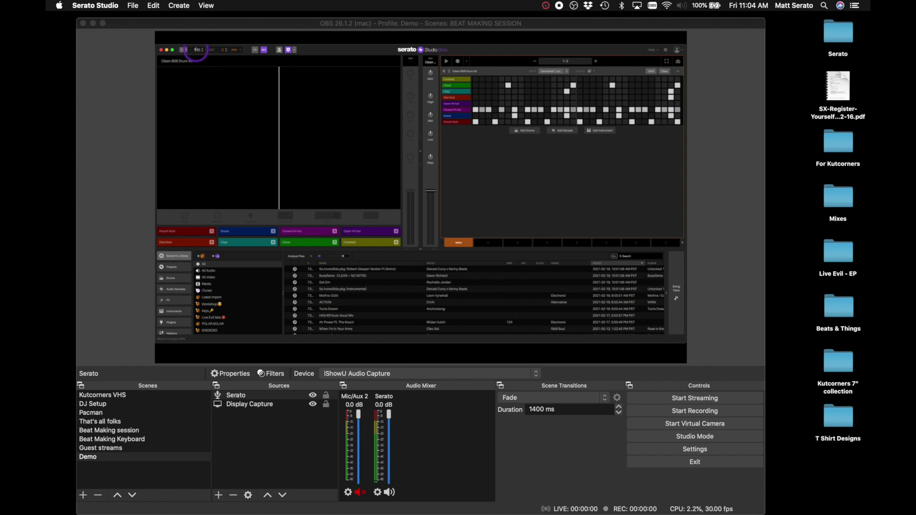
key("space")
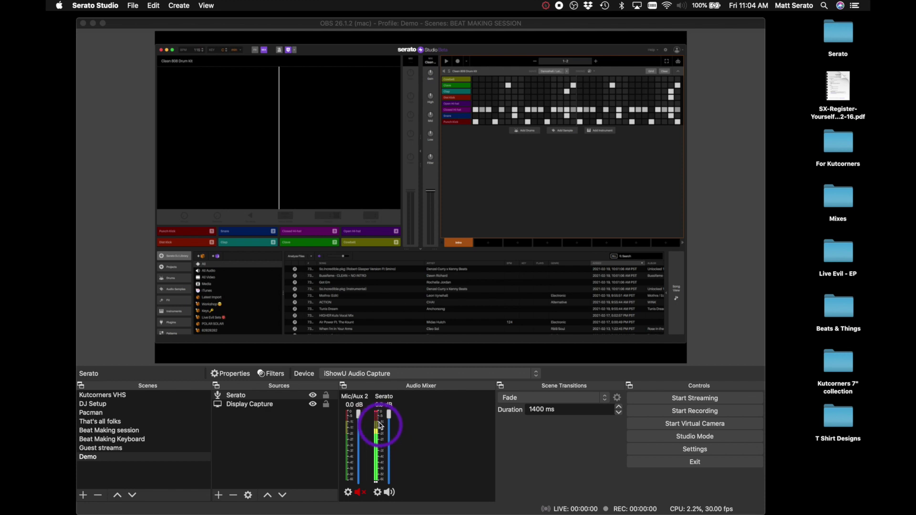
Step: Unmute Mic/Aux 2 in the audio mixer and set its device to MacBook Pro Microphone
left_click(358, 492)
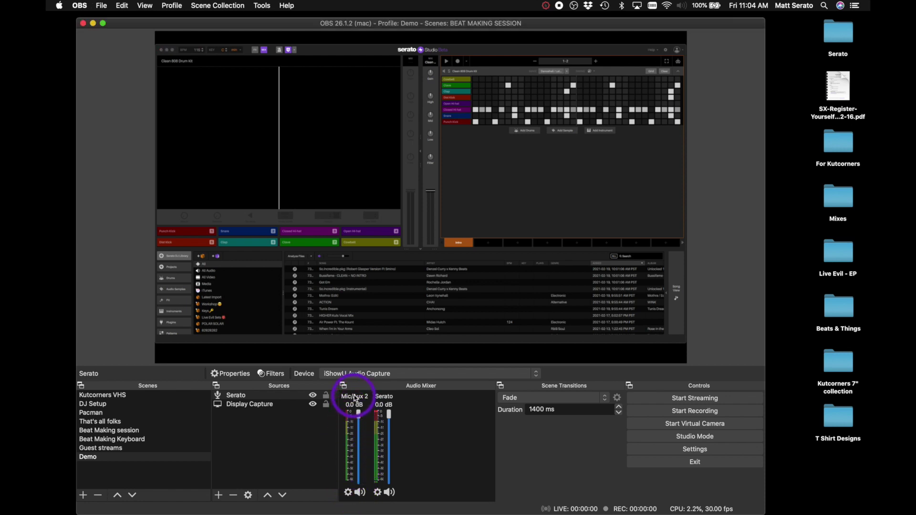
left_click(349, 492)
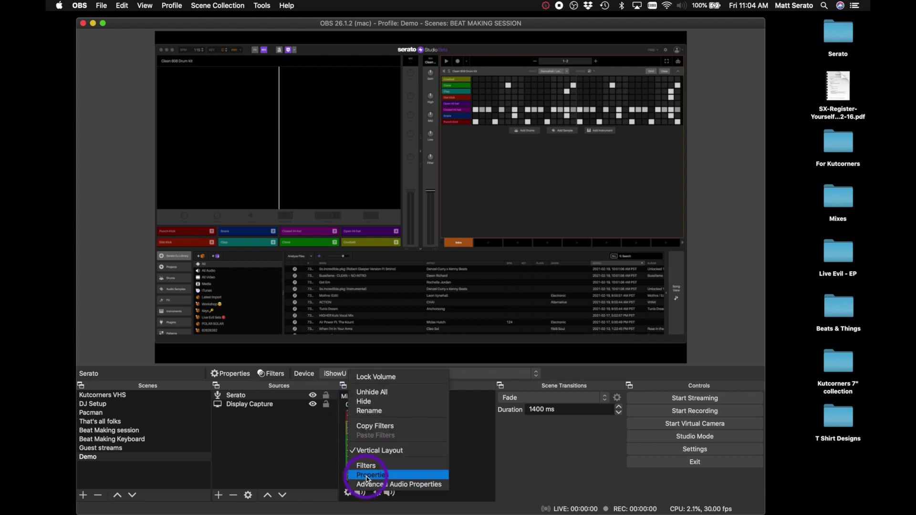
left_click(348, 494)
left_click(348, 494)
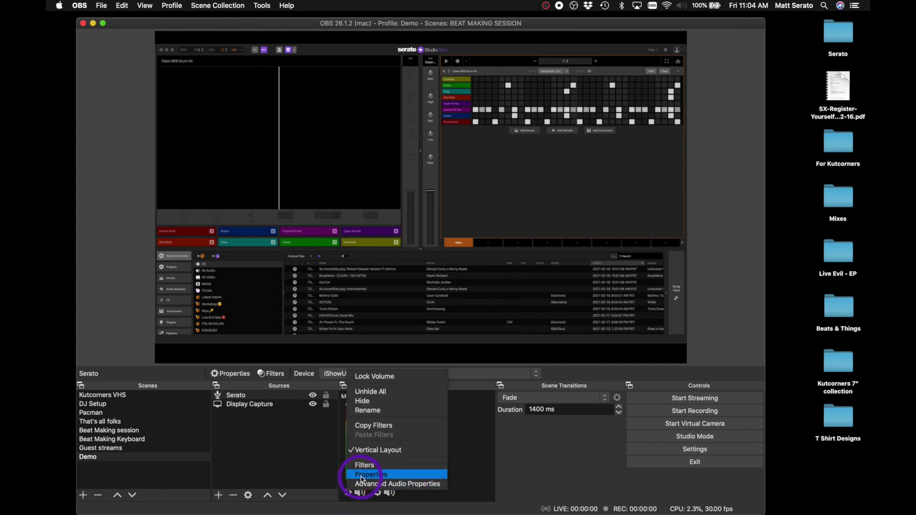
left_click(365, 475)
left_click(439, 145)
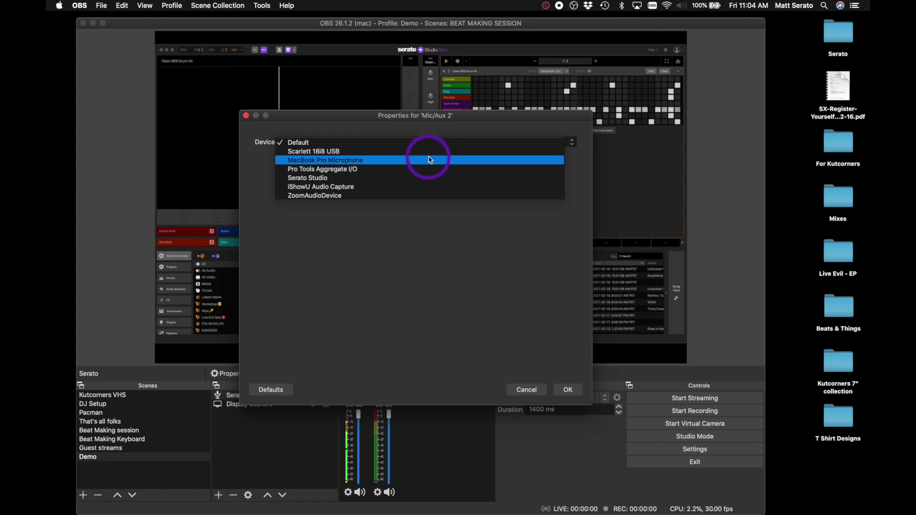
left_click(430, 160)
left_click(567, 394)
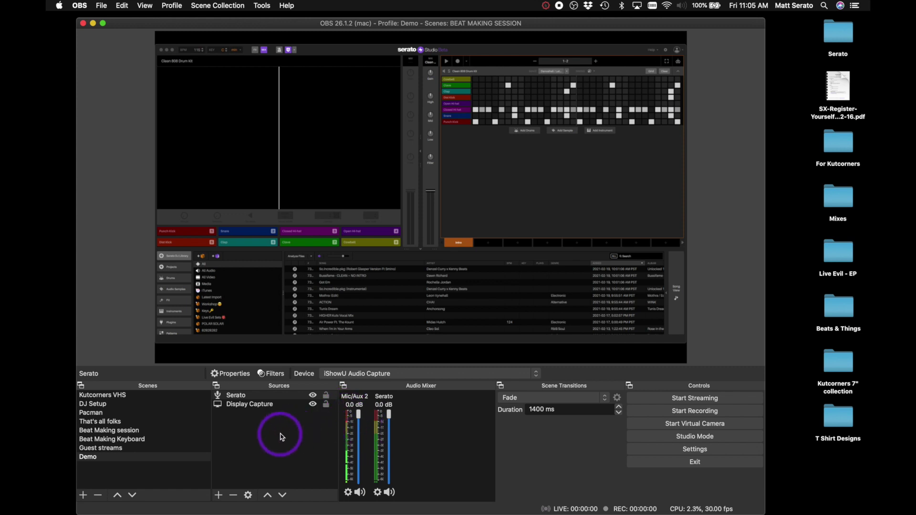
Step: Add the existing video capture source facetime camera to the Demo scene, keeping it visible
left_click(219, 495)
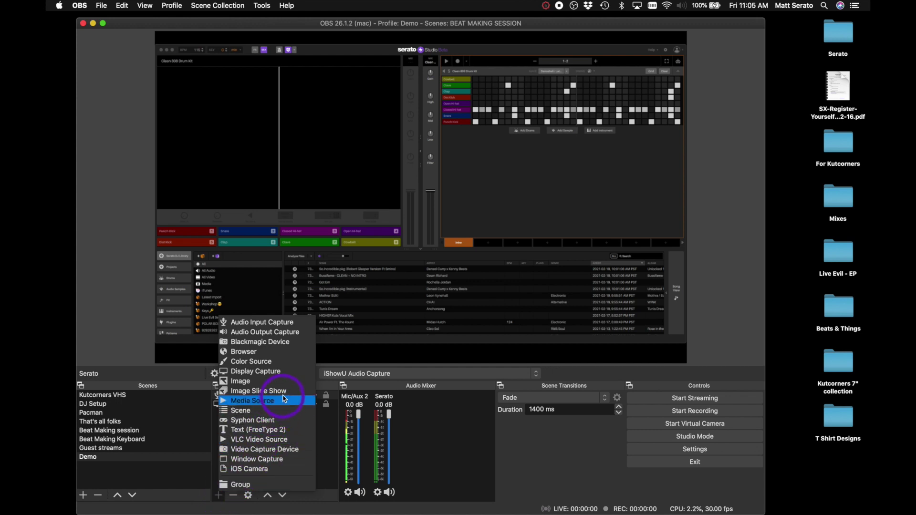
left_click(274, 451)
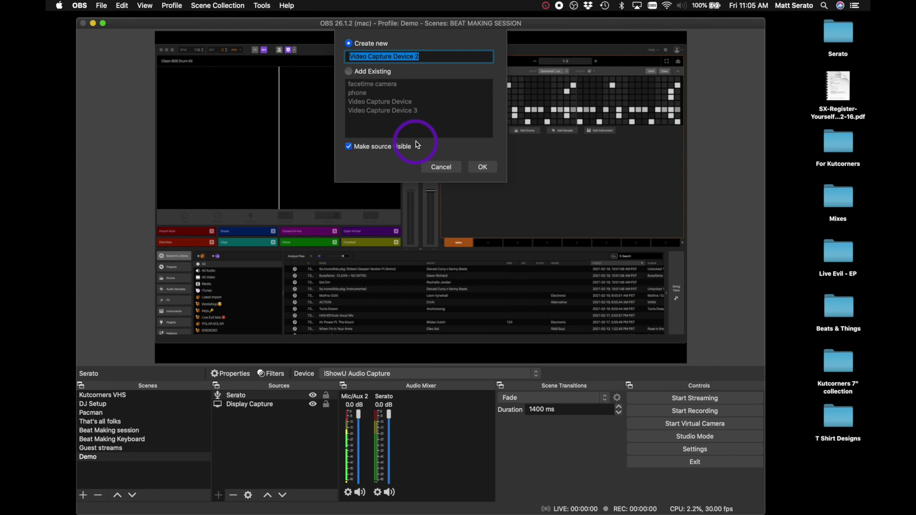
left_click(351, 76)
left_click(366, 84)
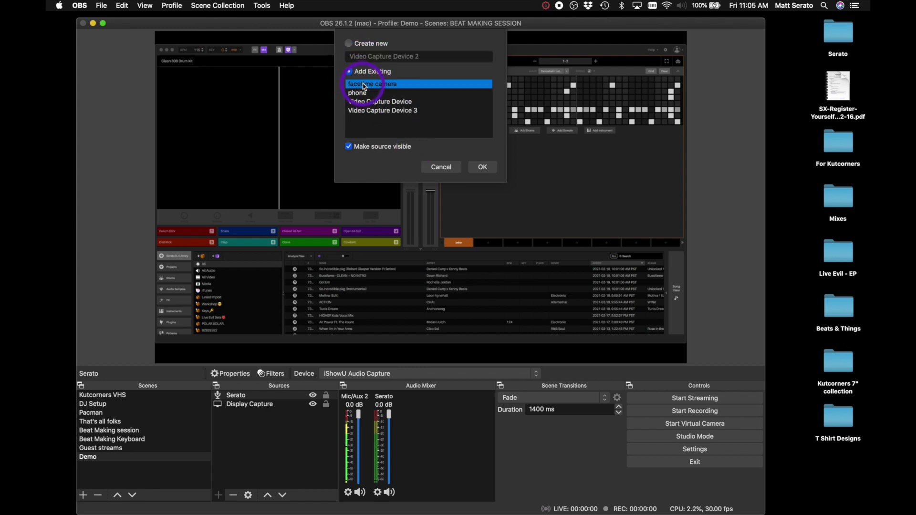
left_click(480, 168)
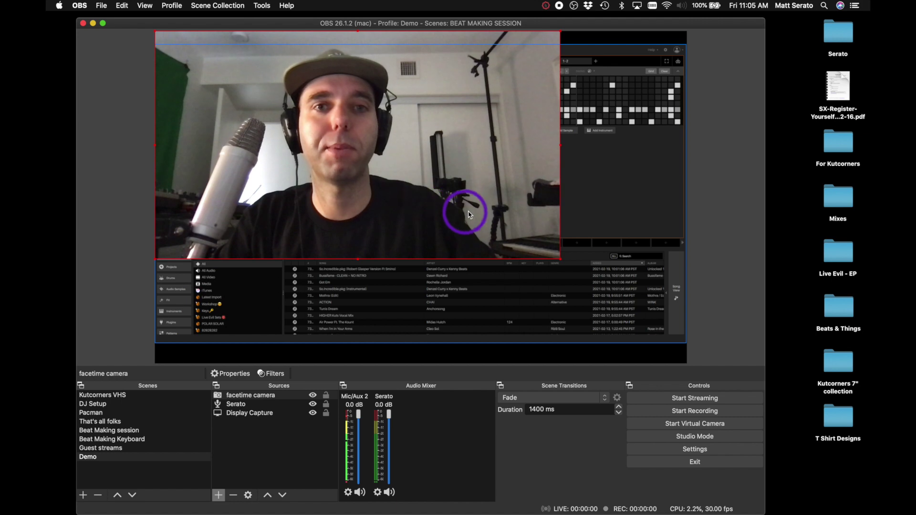
Step: Shrink the facetime camera to about a quarter of the canvas width and place it over Serato's library at the lower right
left_click_drag(560, 259, 624, 297)
left_click_drag(670, 239, 614, 299)
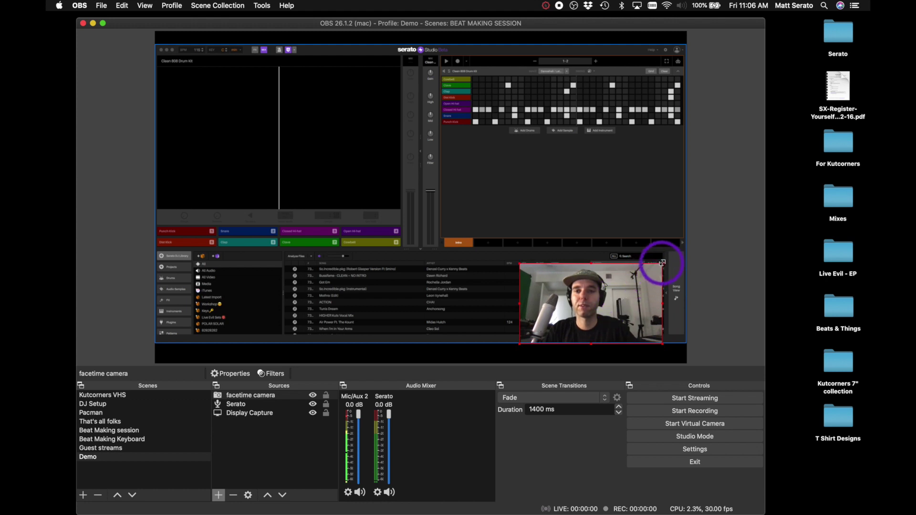
left_click_drag(662, 262, 655, 267)
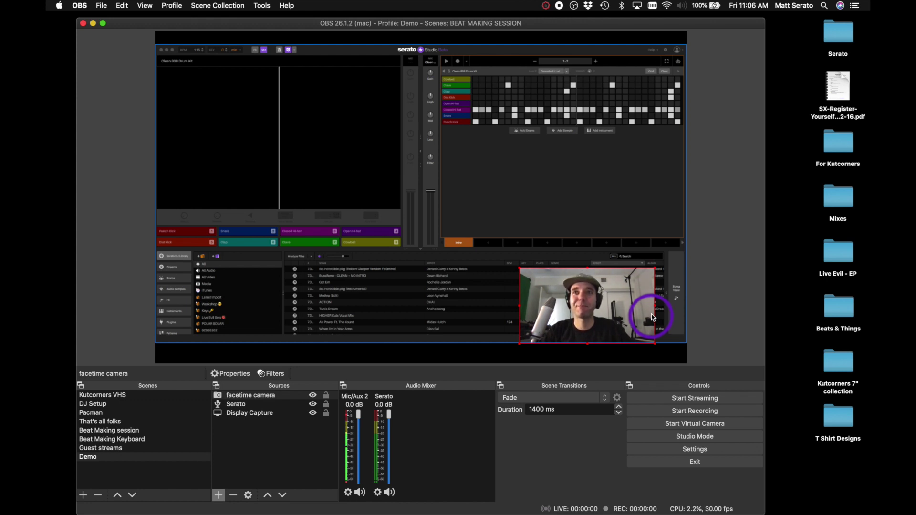
Step: Extend Serato Studio's library area upwards and reposition the facetime camera over the right part of its track list
left_click_drag(603, 301, 604, 170)
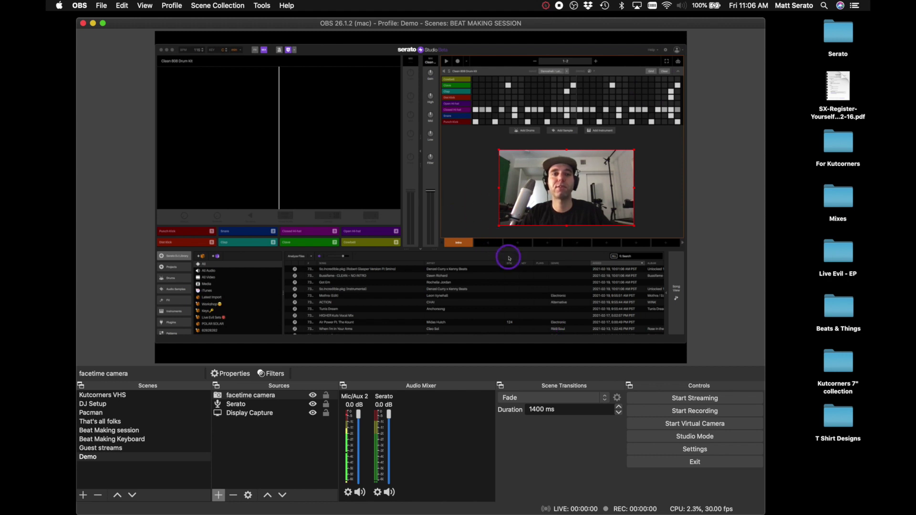
left_click_drag(504, 249, 491, 221)
left_click_drag(555, 156, 579, 259)
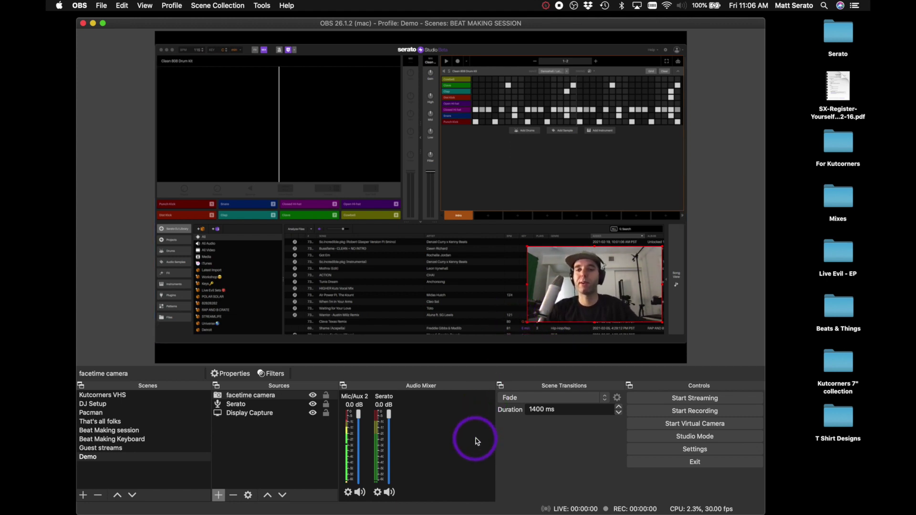
Step: Review the streaming service, server and stream key fields in the stream settings, and close the settings
left_click(685, 451)
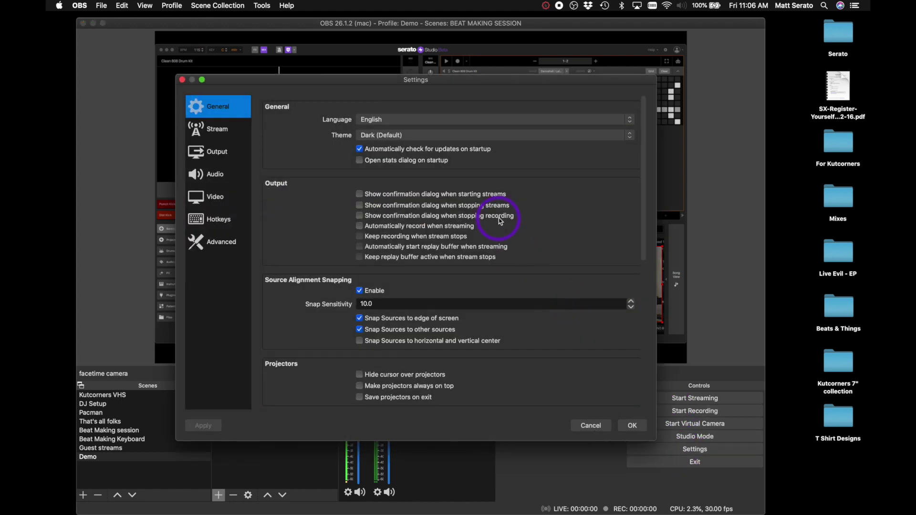
left_click(216, 130)
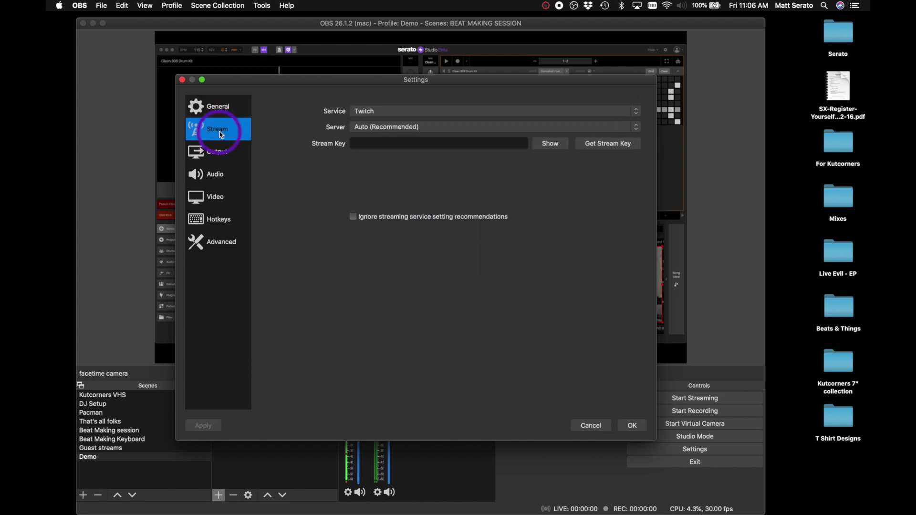
left_click(631, 426)
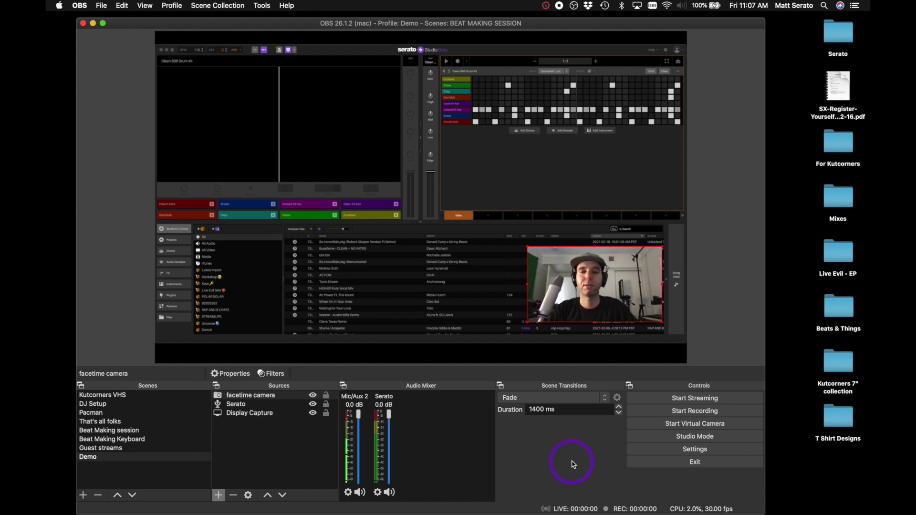
Step: Add a new image source named Serato TV to the Demo scene, keeping it visible
left_click(219, 496)
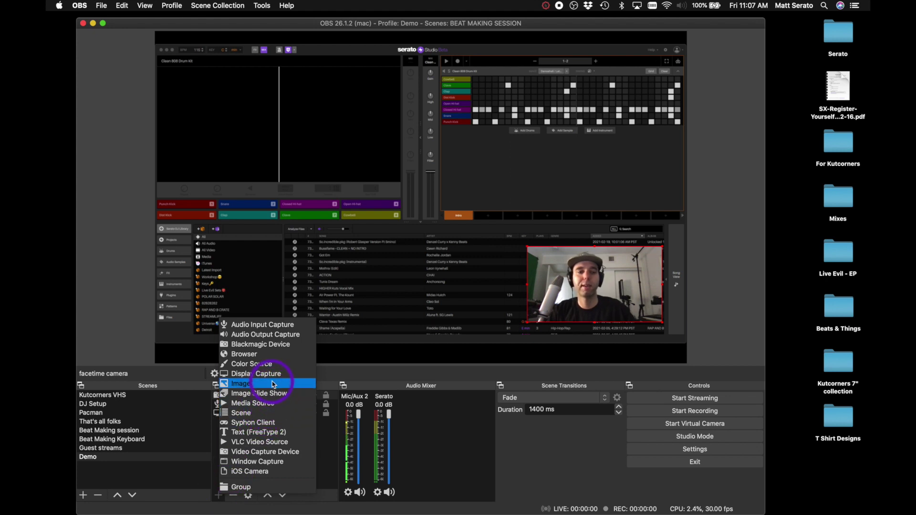
left_click(240, 385)
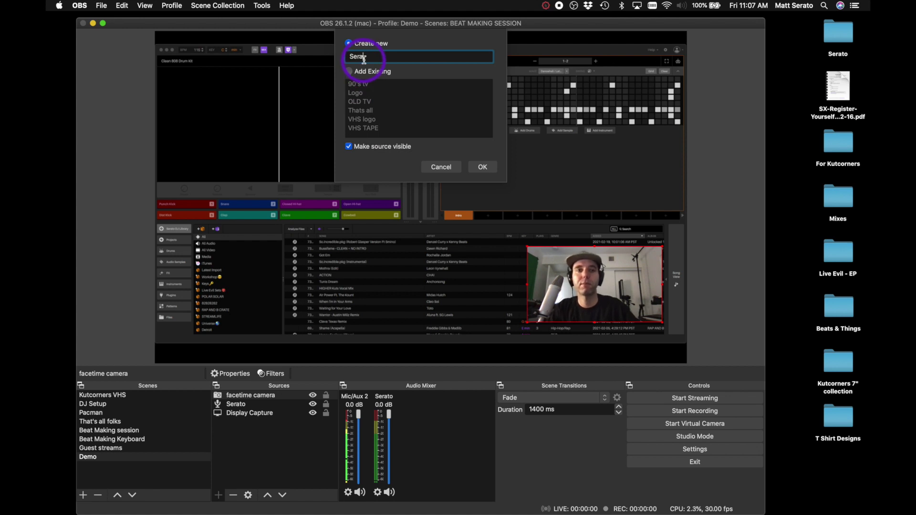
left_click(483, 168)
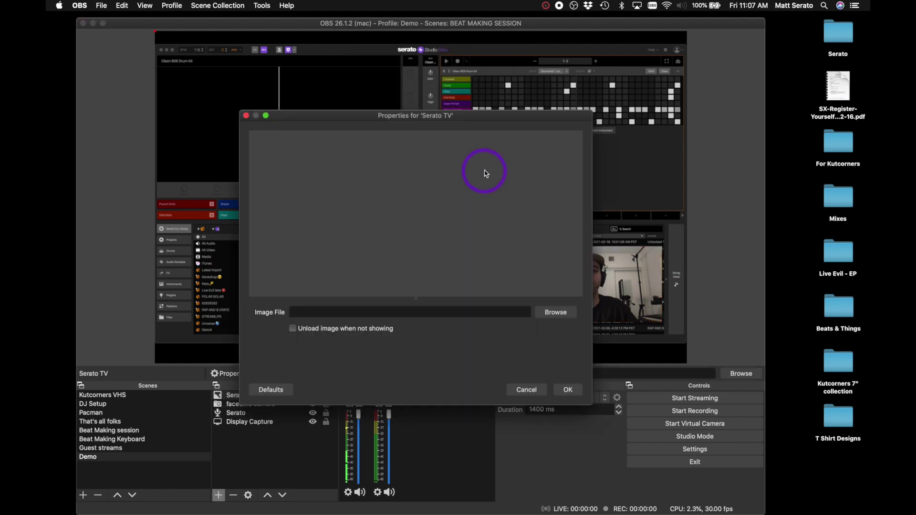
Step: Load Serato Kitchen Overlays-01.png from the Serato Kitchen folder into the Serato TV source and enable unloading the image when not showing
left_click(556, 312)
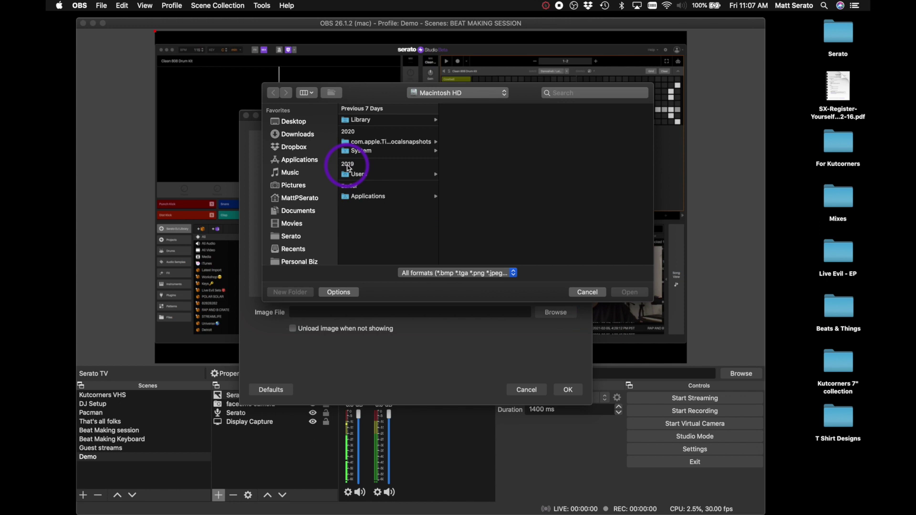
left_click(299, 238)
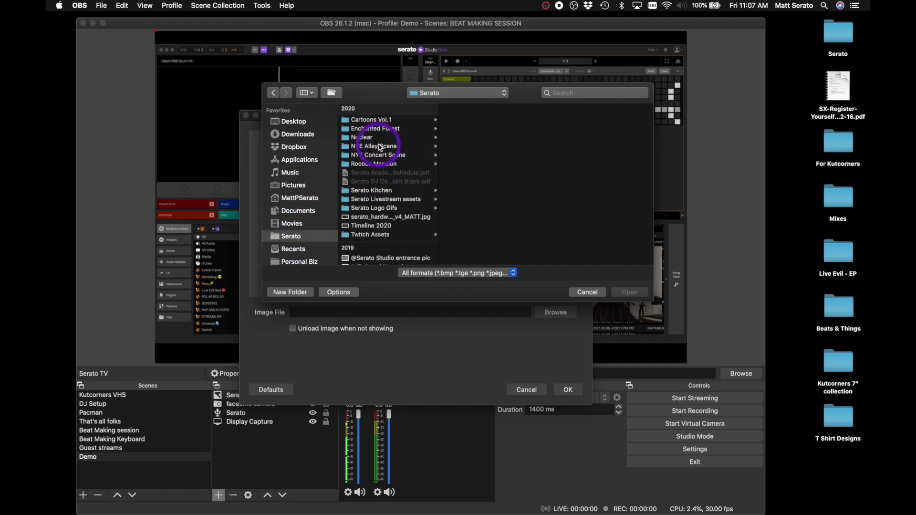
left_click(381, 191)
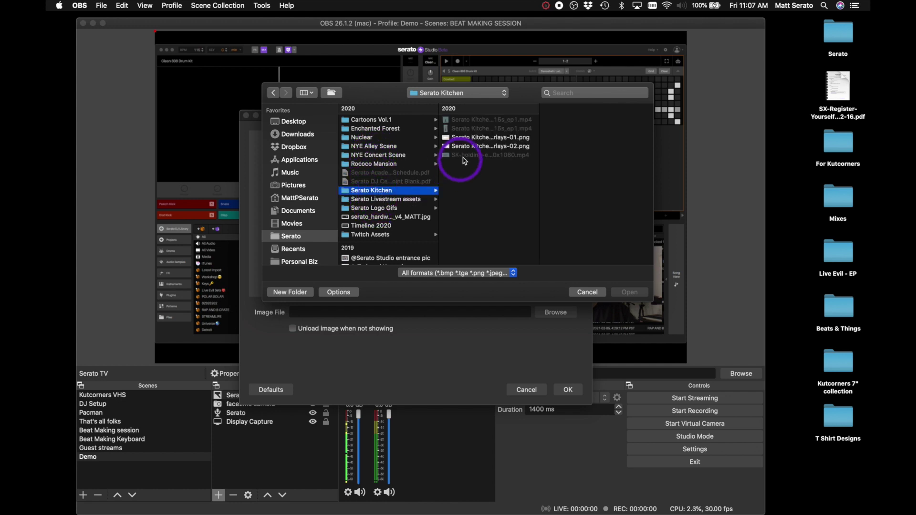
left_click(482, 138)
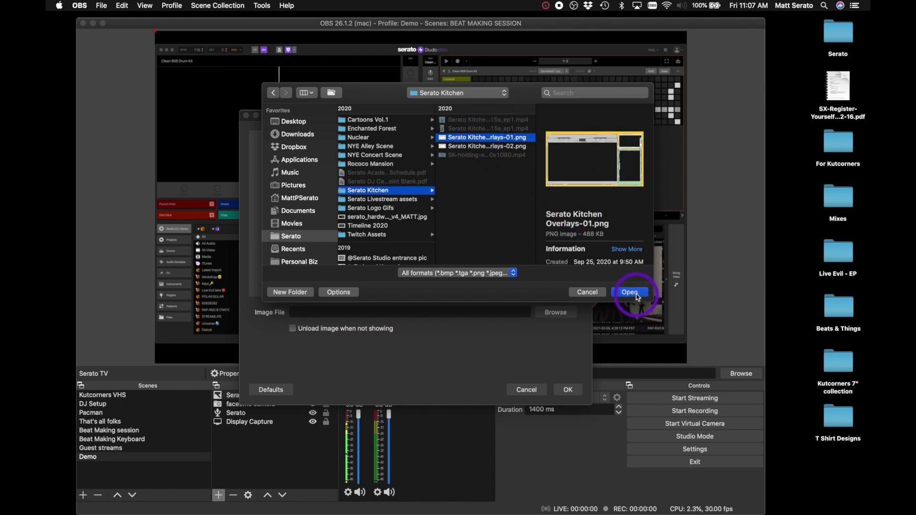
left_click(638, 296)
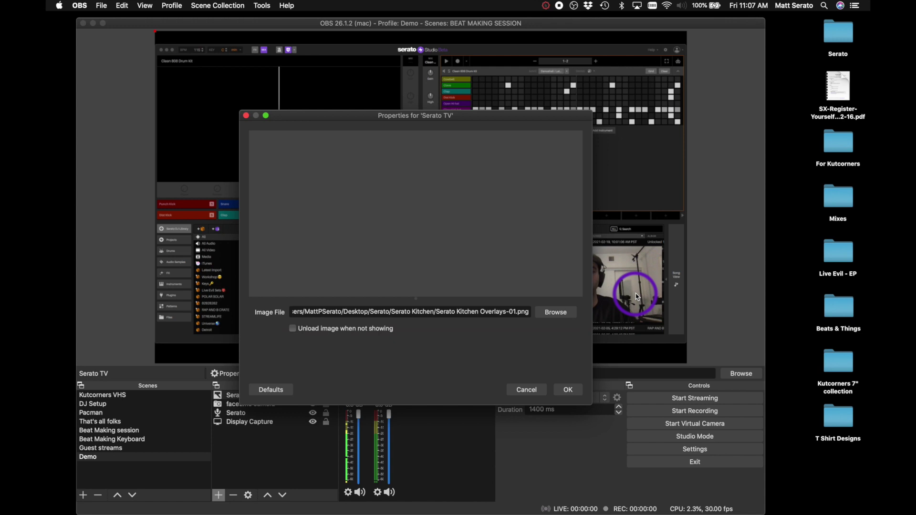
left_click(568, 391)
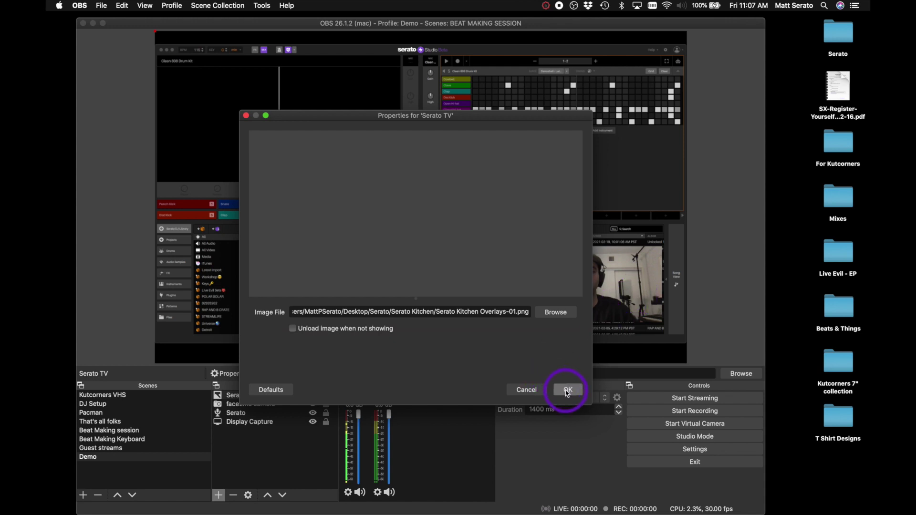
left_click_drag(567, 392, 368, 354)
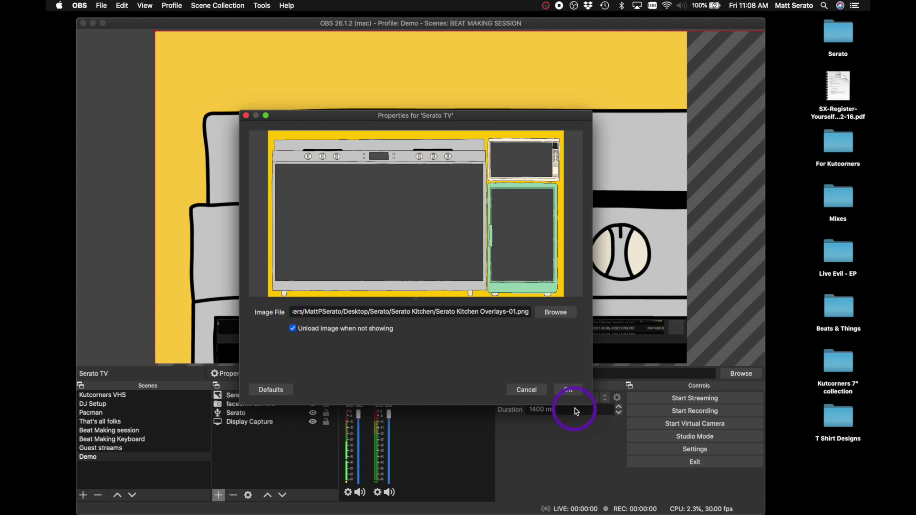
left_click(569, 390)
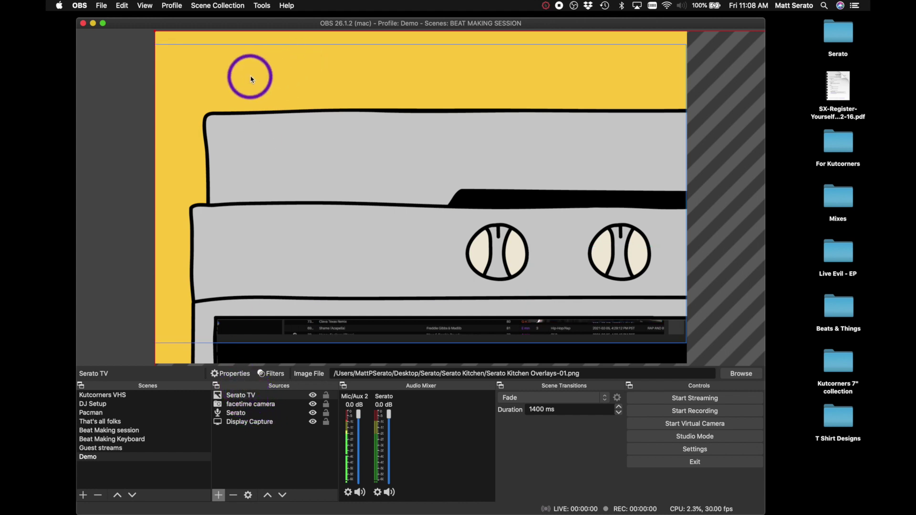
Step: Transform the oversized Serato TV overlay to fit the screen
right_click(227, 55)
mouse_move(288, 258)
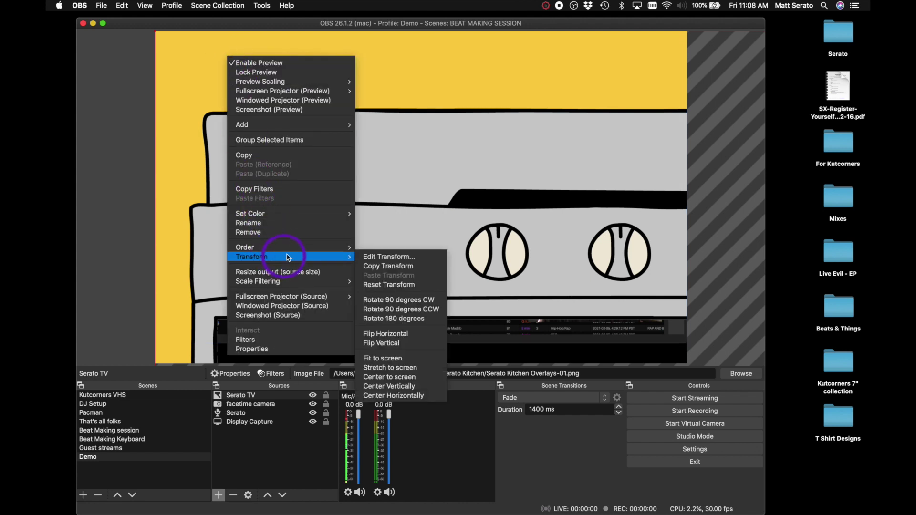
left_click(408, 357)
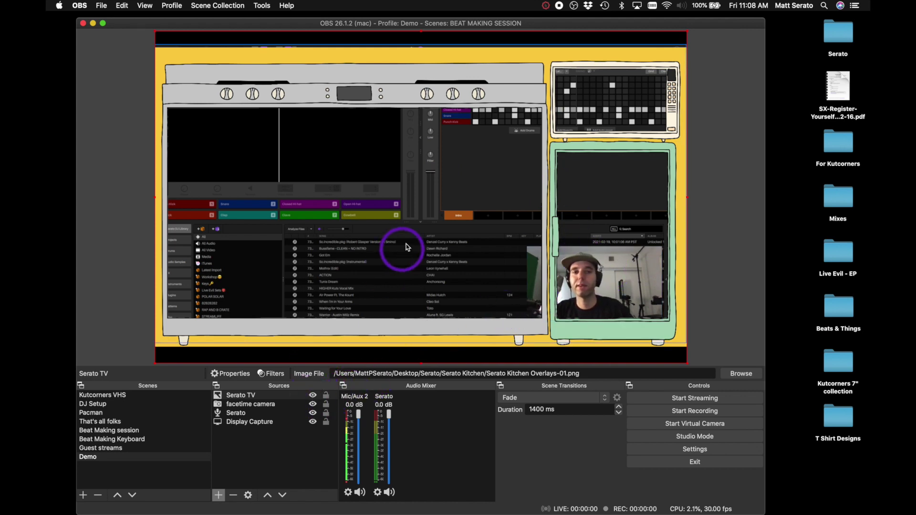
Step: Shrink the display capture and position it inside the oven window of the kitchen overlay
left_click(255, 415)
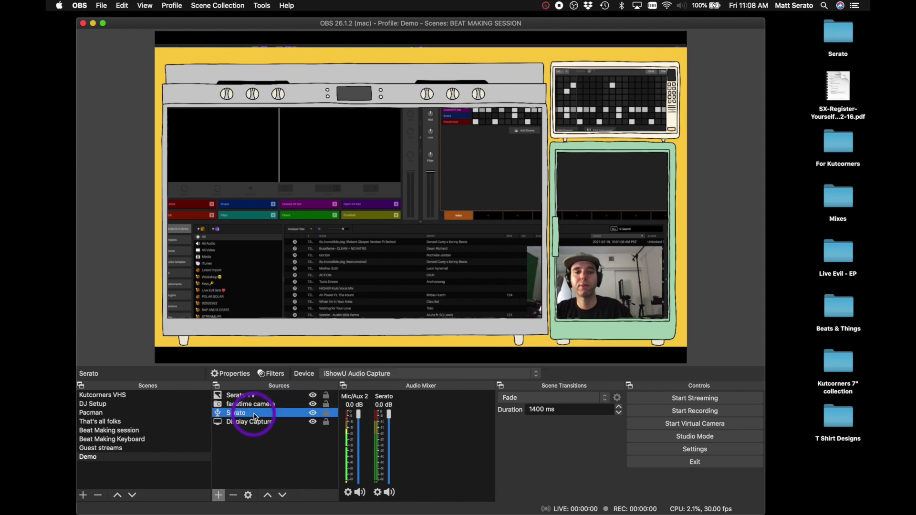
left_click(254, 424)
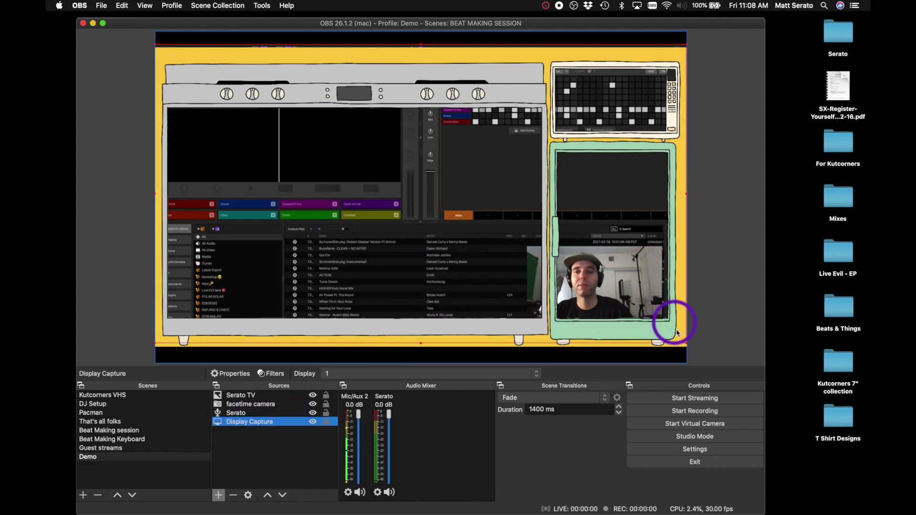
left_click_drag(688, 341, 485, 286)
left_click_drag(566, 253, 509, 281)
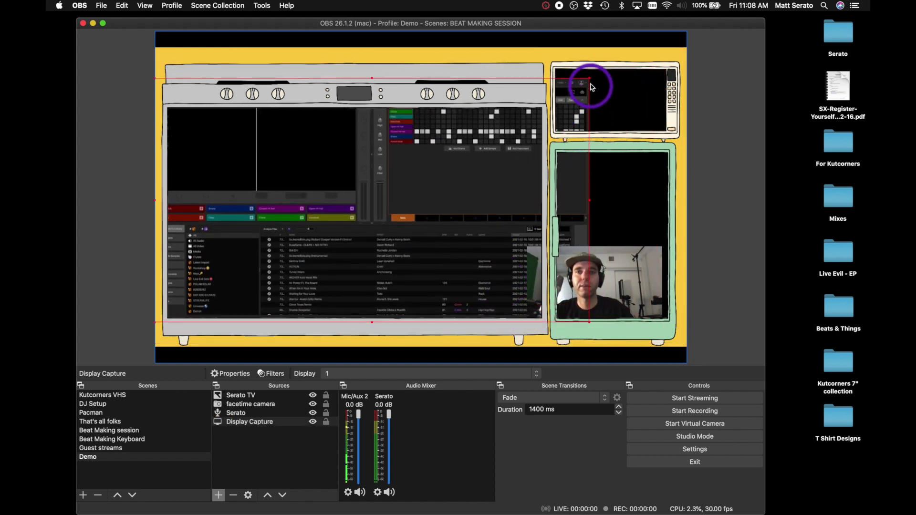
left_click_drag(589, 78, 509, 147)
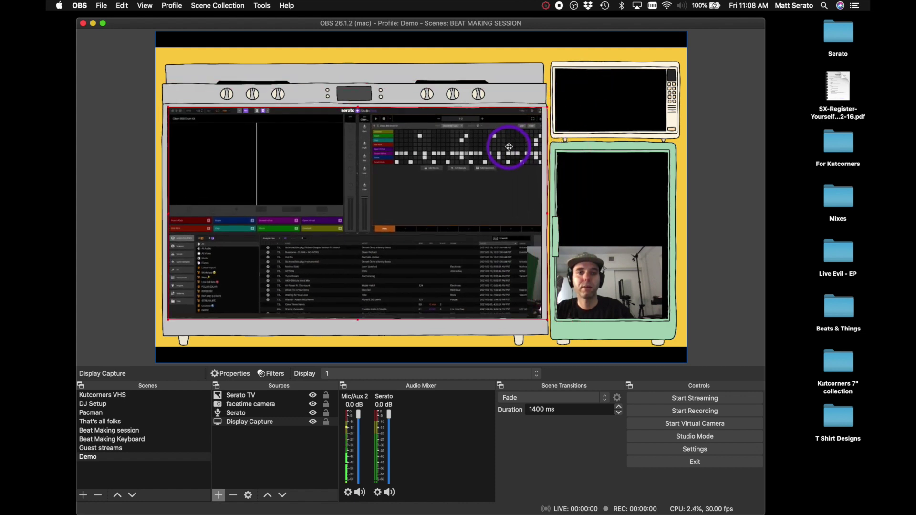
Step: Move the facetime camera into the microwave window of the kitchen overlay
left_click(613, 291)
mouse_move(614, 291)
left_mouse_down()
mouse_move(630, 153)
mouse_move(617, 319)
mouse_move(614, 283)
left_mouse_up()
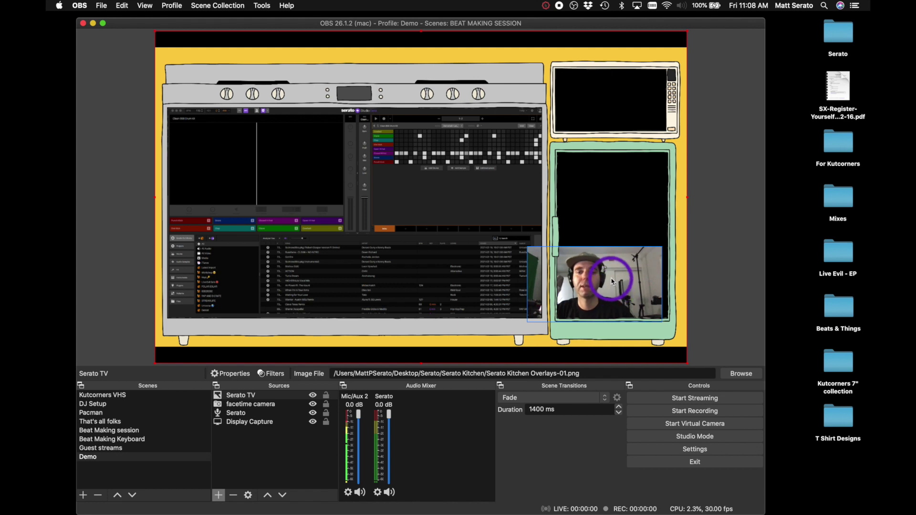
left_click(613, 282)
left_click_drag(613, 282, 623, 123)
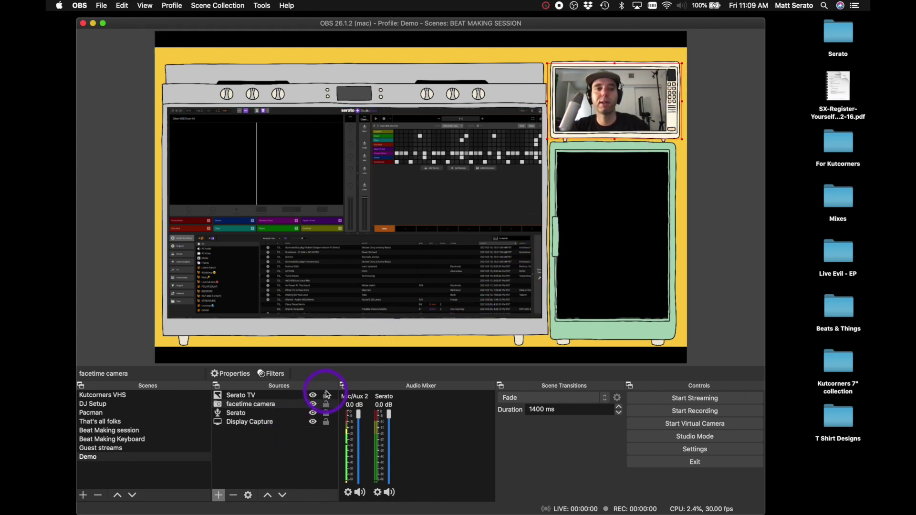
Step: Try stacking the facetime camera above the Serato TV overlay, and return the overlay to the top of the source order
left_click(267, 397)
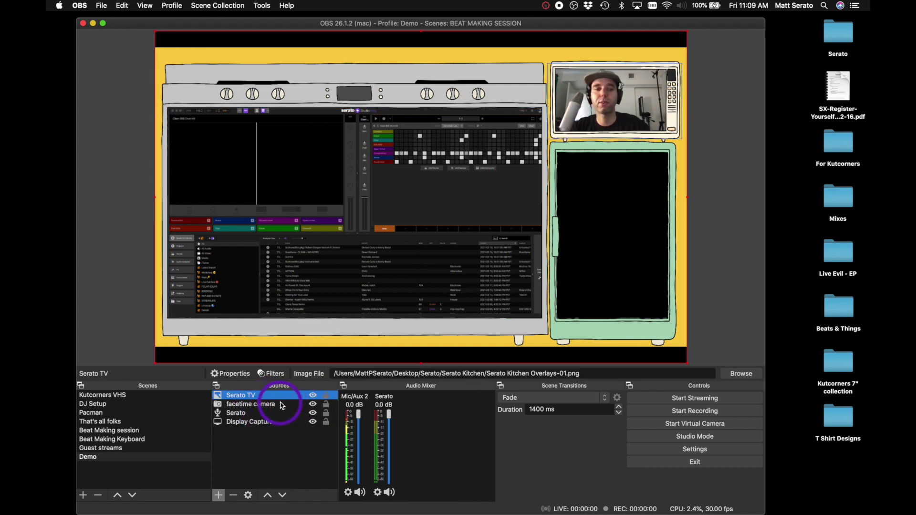
mouse_move(275, 402)
left_mouse_down()
mouse_move(275, 411)
mouse_move(267, 397)
left_mouse_up()
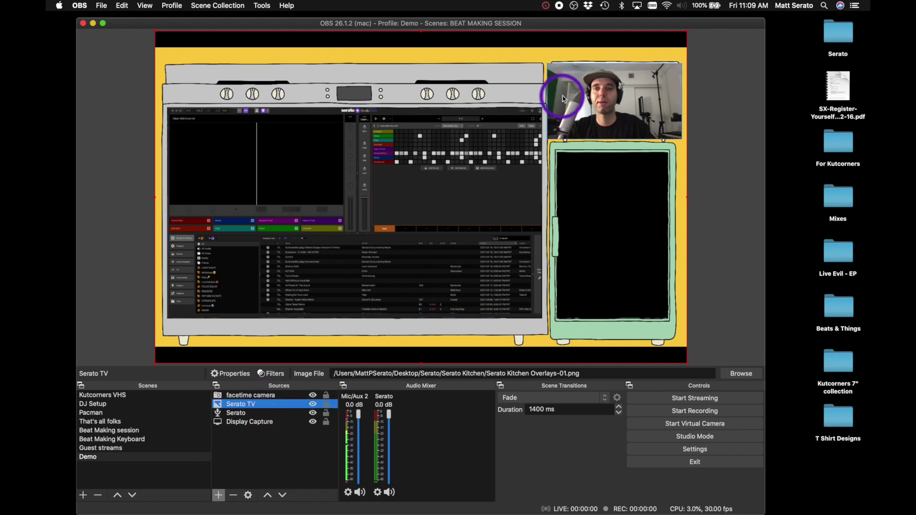
mouse_move(264, 396)
left_mouse_down()
mouse_move(274, 399)
mouse_move(267, 405)
left_mouse_up()
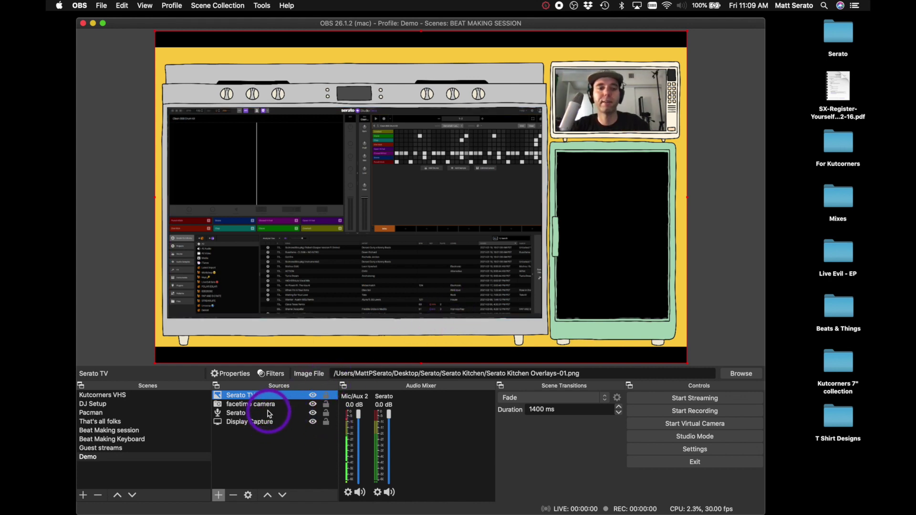
Step: Shrink the display capture slightly to fit the oven window, and lock all four sources of the Demo scene
left_click(256, 421)
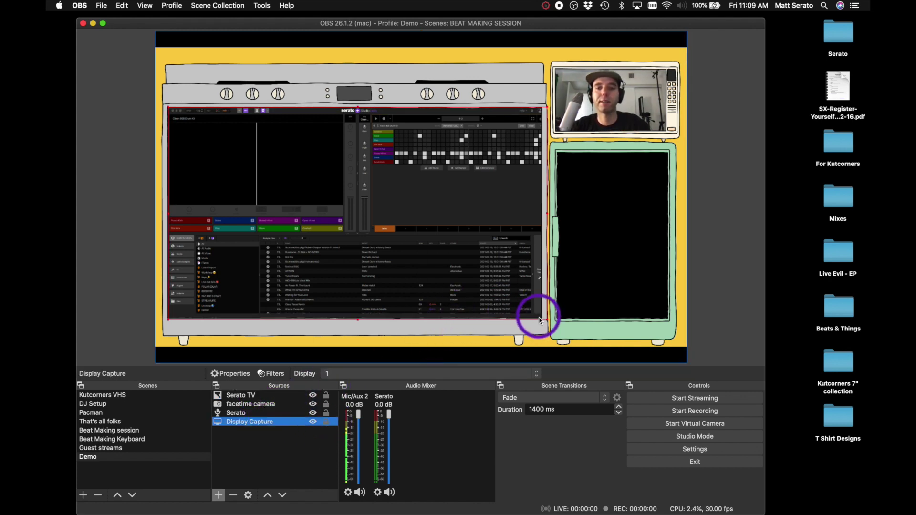
left_click_drag(545, 318, 542, 318)
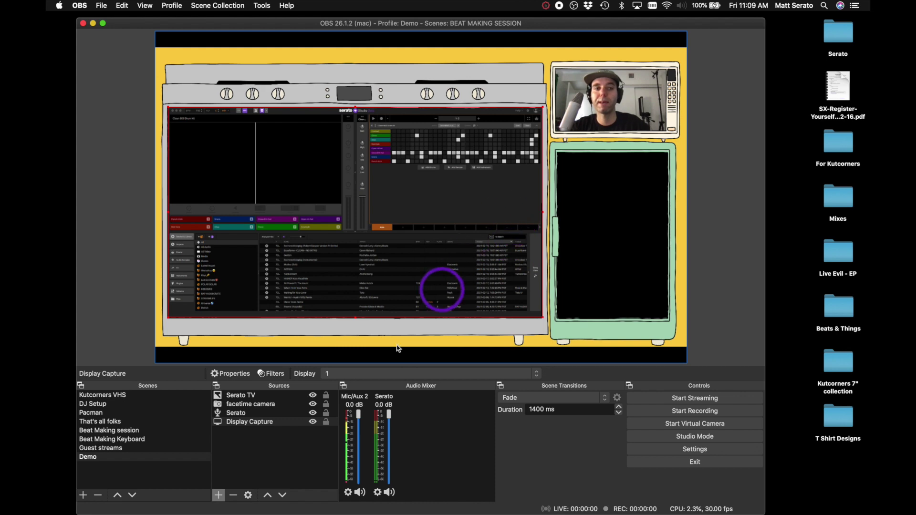
left_click(326, 397)
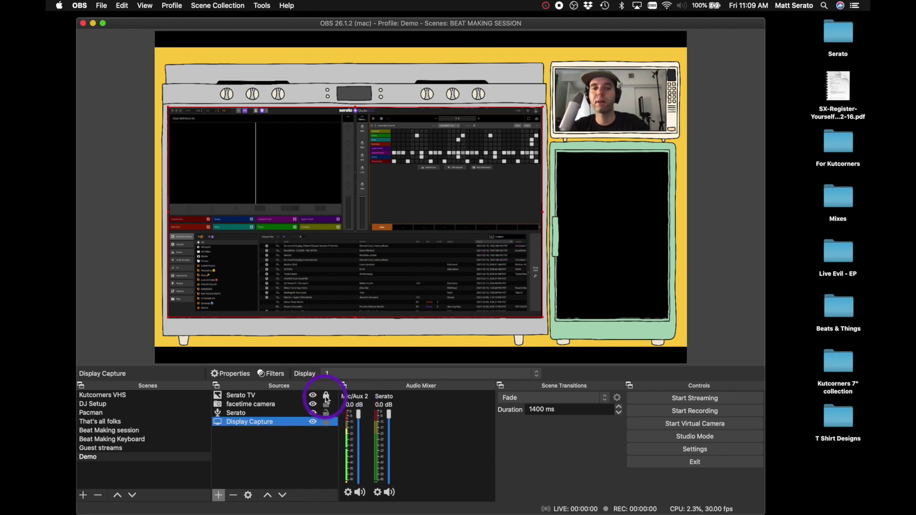
left_click(327, 421)
left_click(597, 126)
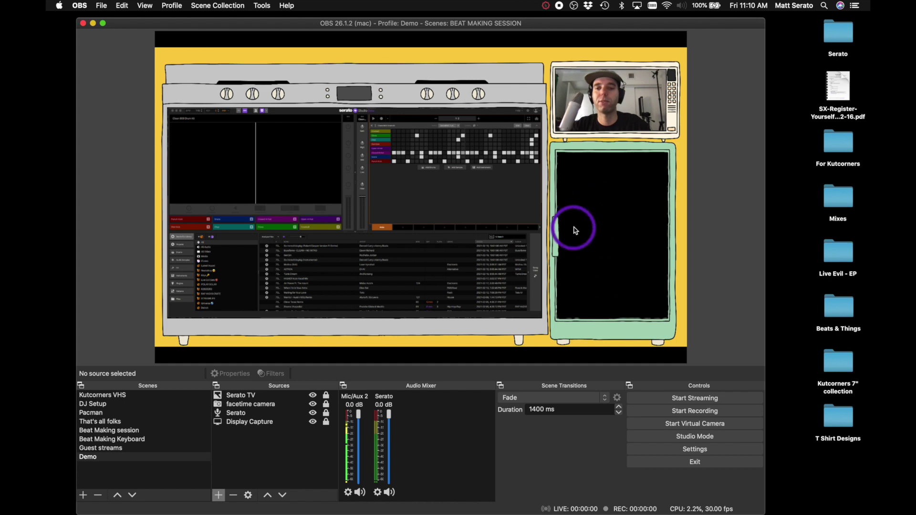
Step: Add a new browser source named Chat box to the Demo scene, keeping it visible
left_click(218, 496)
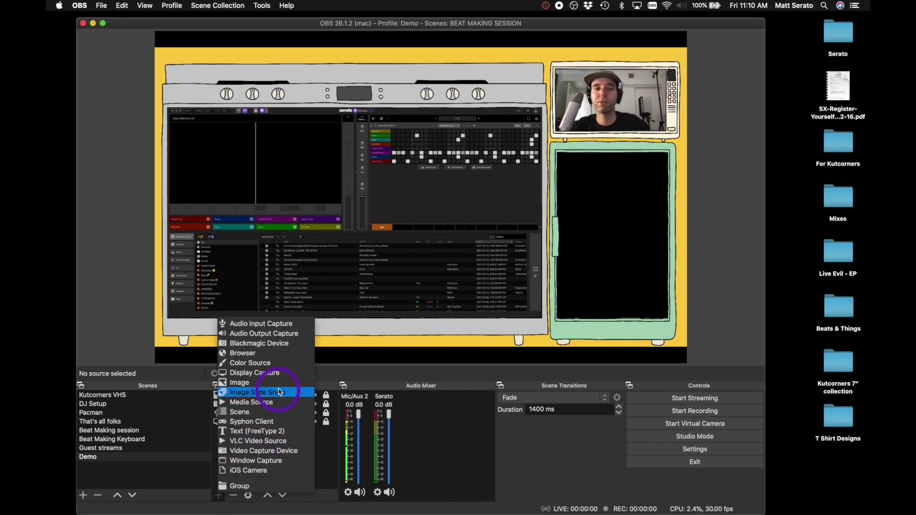
left_click(275, 357)
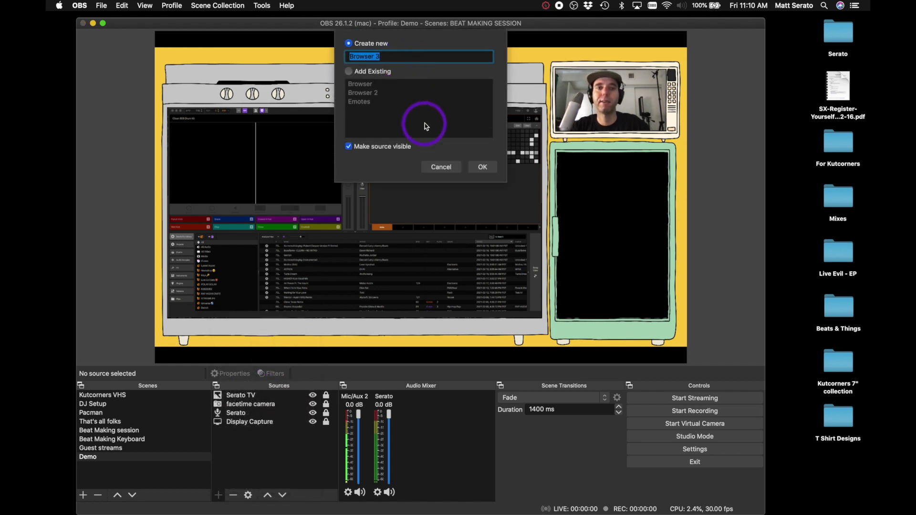
type("Char")
key("BackSpace")
type("t box")
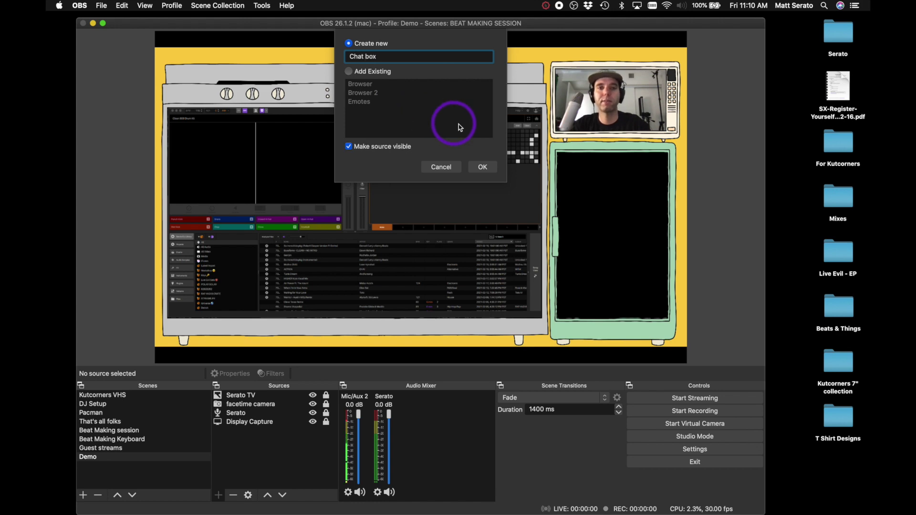
left_click(483, 166)
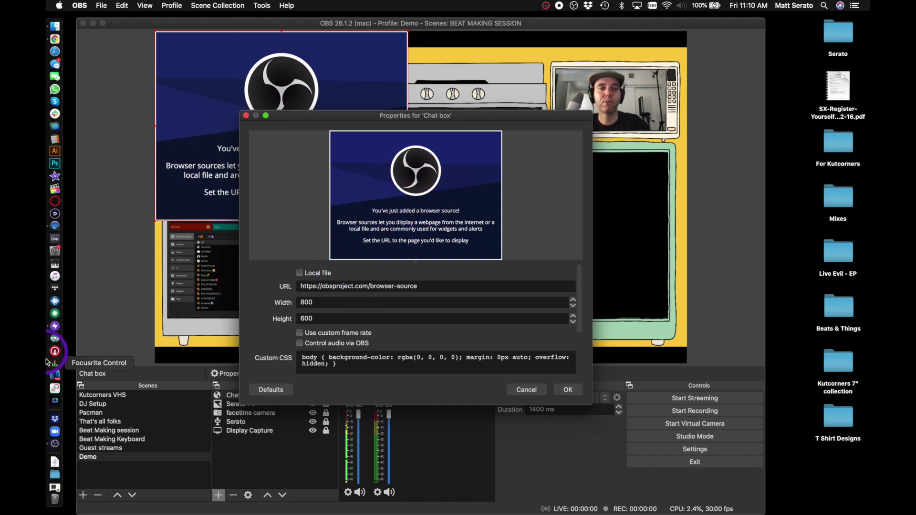
Step: Switch to Chrome, log in at streamlabs.com in a new tab and show all widgets in the dashboard
left_click(55, 40)
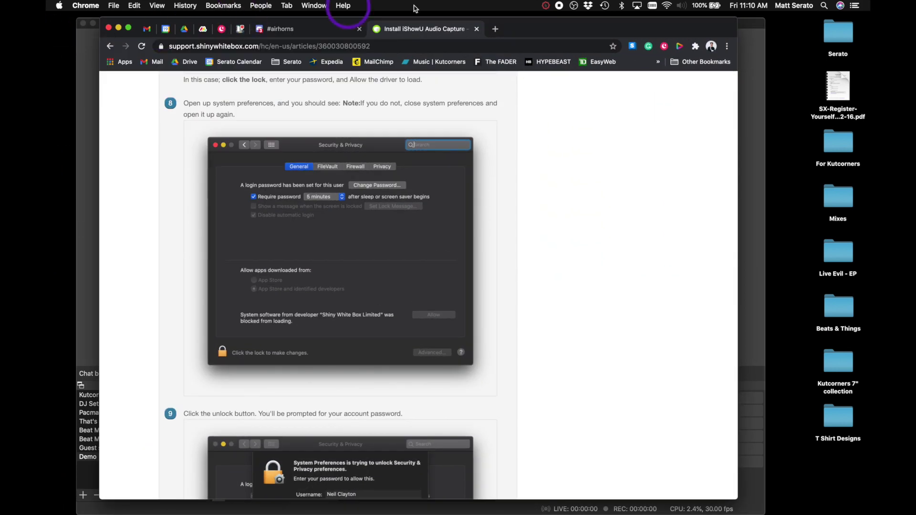
left_click(495, 28)
type("streamlabs.com")
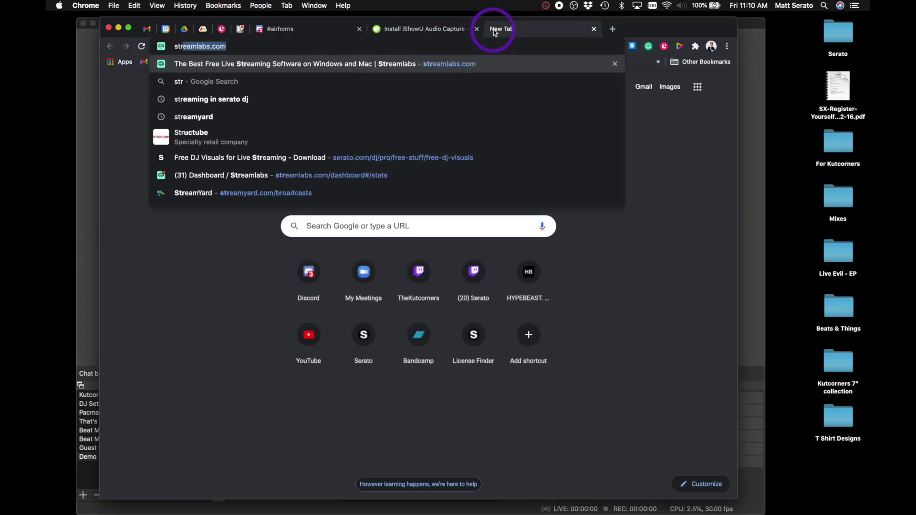
key("Return")
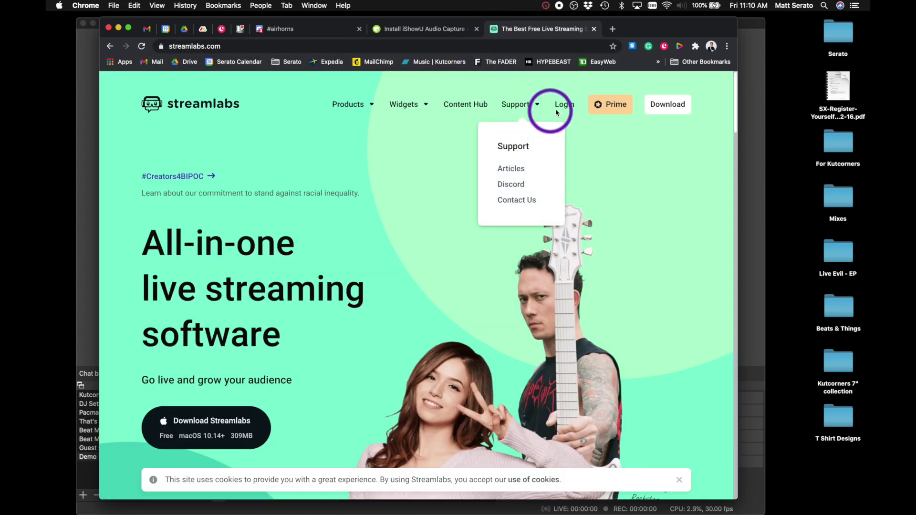
left_click(575, 112)
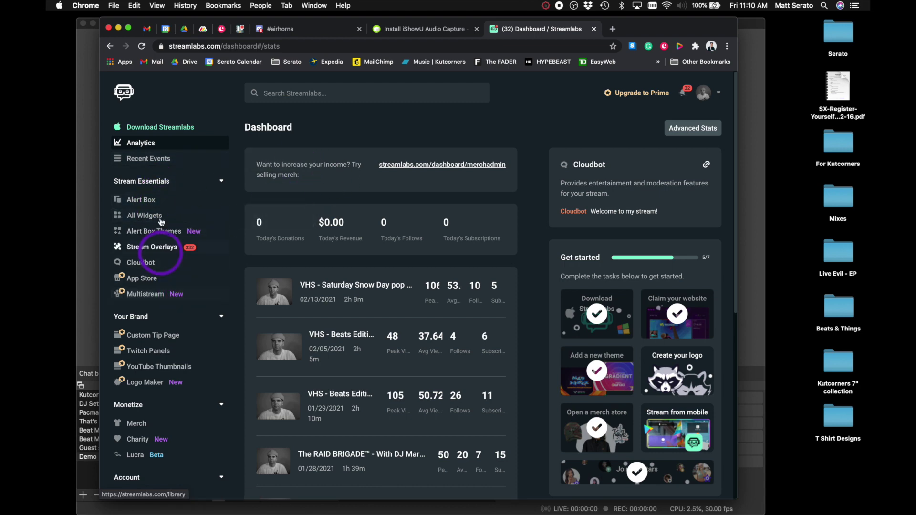
left_click(146, 215)
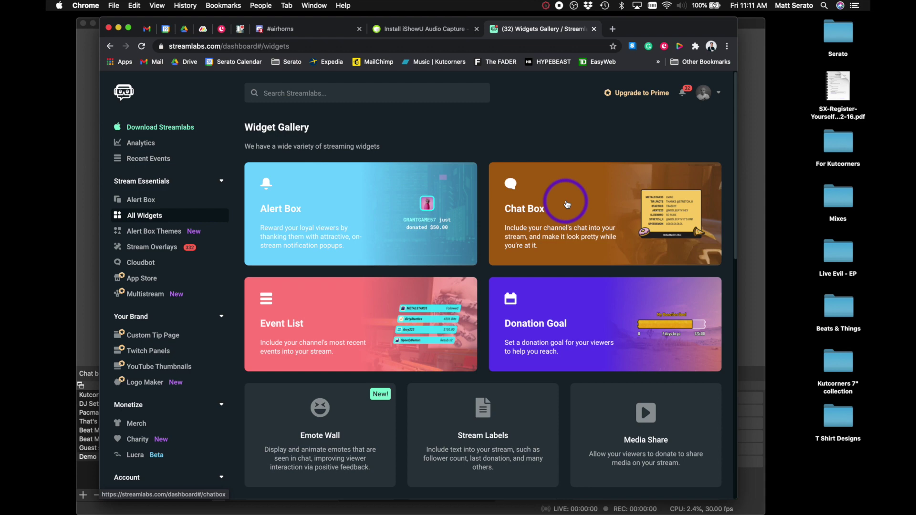
Step: Open the Chat Box widget's settings in Streamlabs and copy its widget URL
left_click(567, 205)
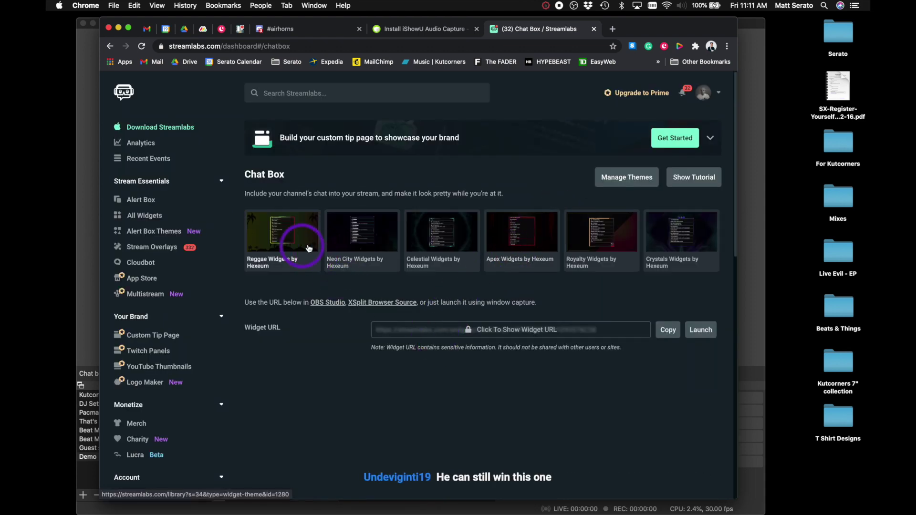
scroll(435, 277, "down", 2)
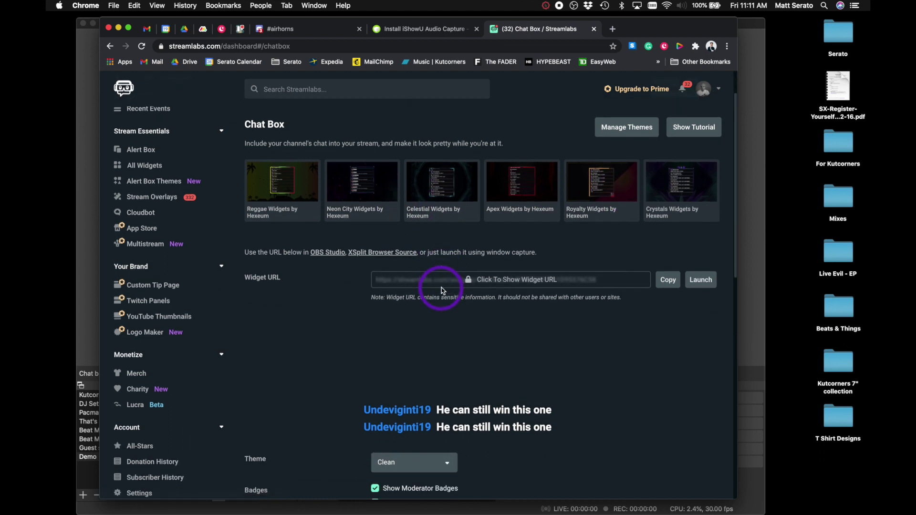
scroll(559, 284, "down", 2)
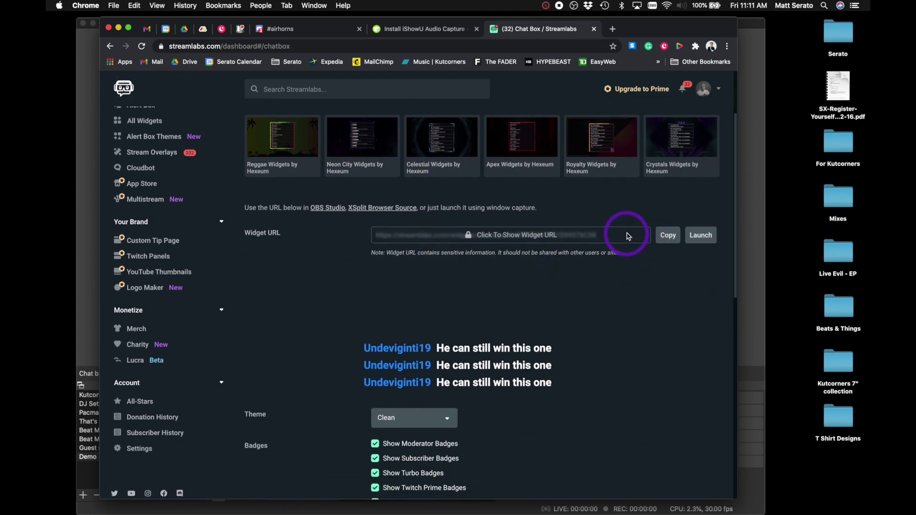
scroll(562, 240, "down", 1)
scroll(562, 240, "down", 1)
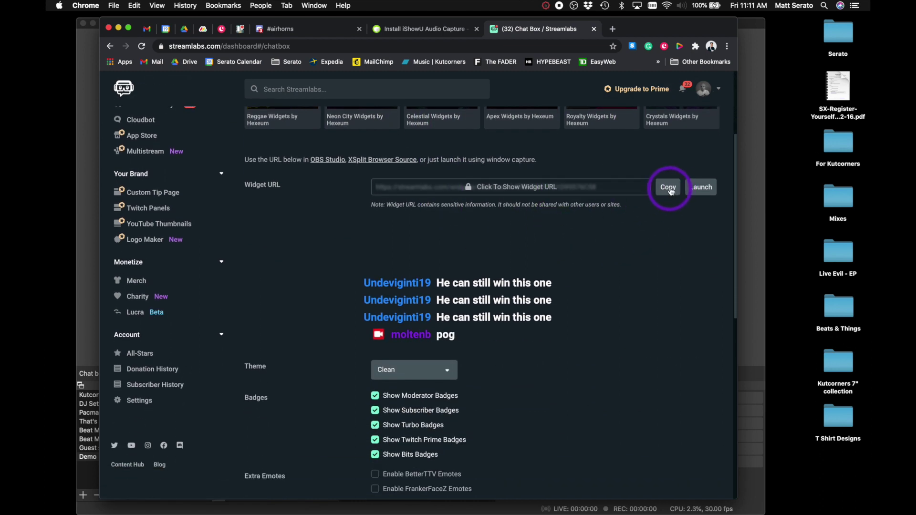
left_click(667, 187)
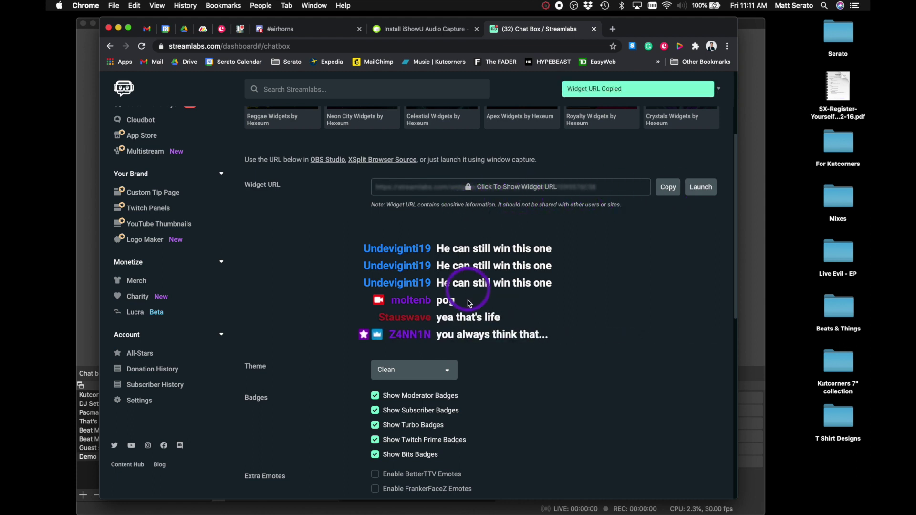
Step: Set the chat box's Hide Message After to 40s, enable Always Show Messages and save the settings
scroll(469, 303, "down", 5)
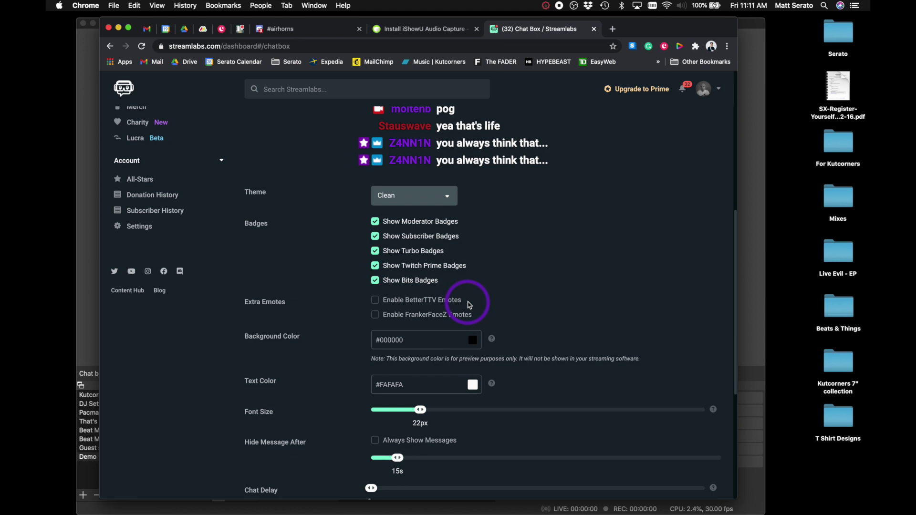
scroll(469, 303, "down", 3)
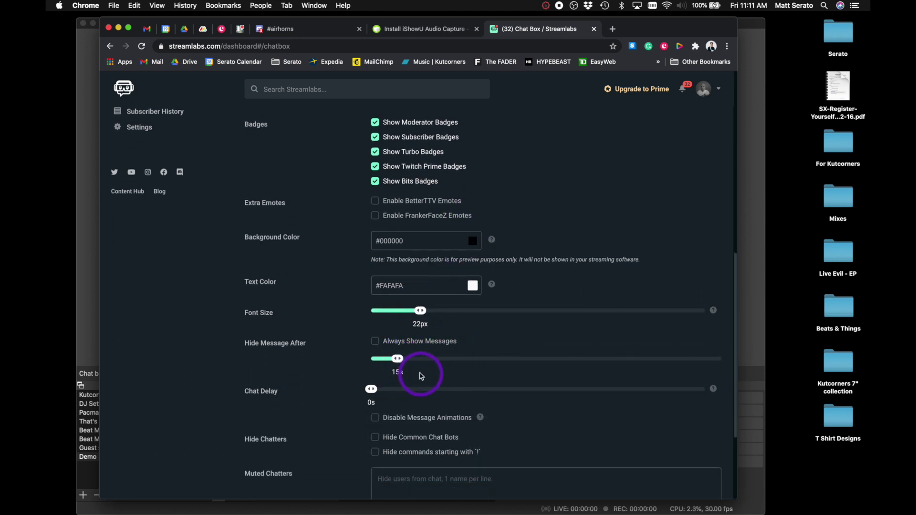
left_click_drag(399, 365, 443, 364)
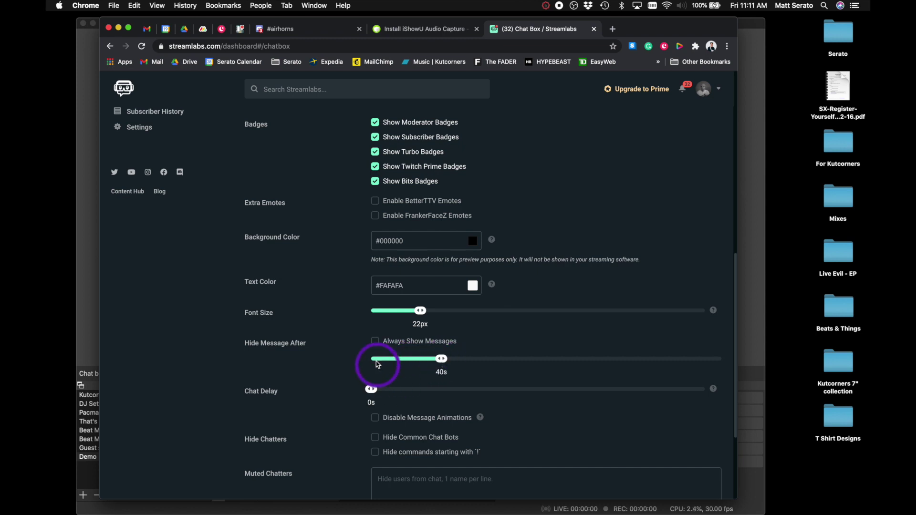
left_click(375, 343)
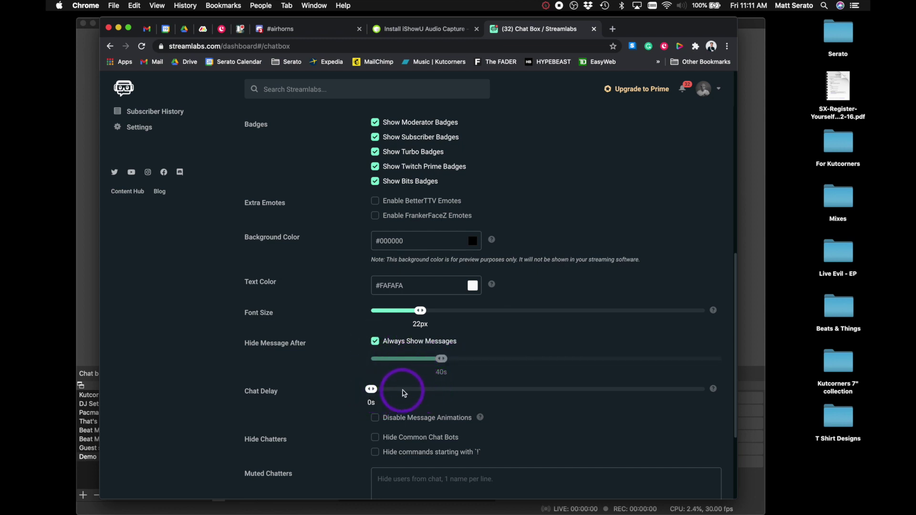
scroll(461, 323, "up", 1)
scroll(460, 323, "up", 10)
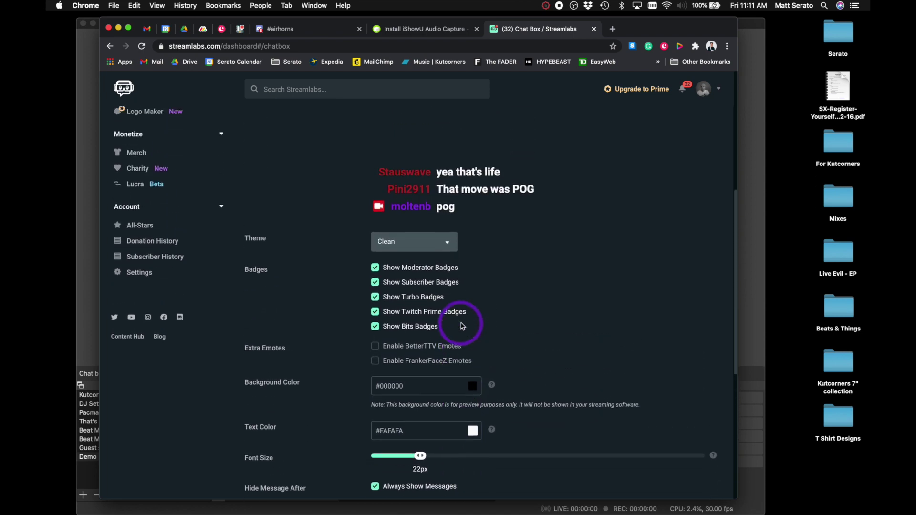
scroll(528, 307, "down", 15)
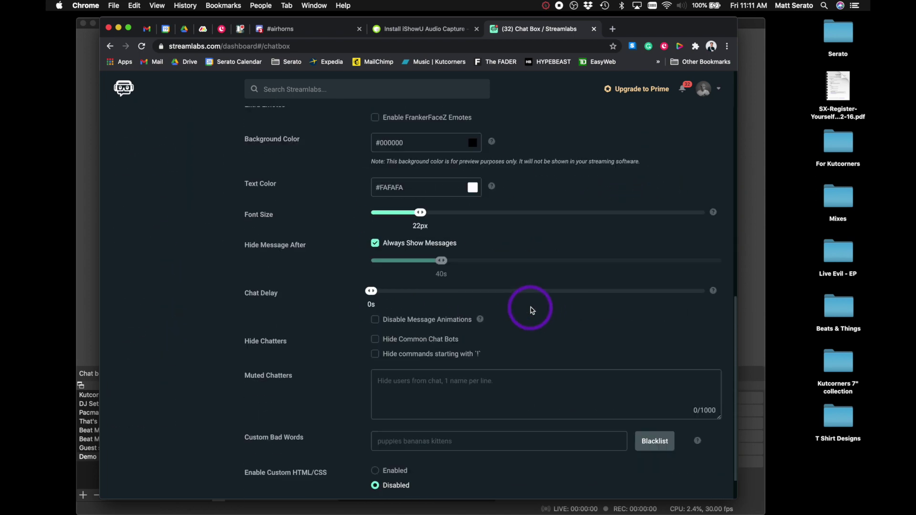
left_click(479, 494)
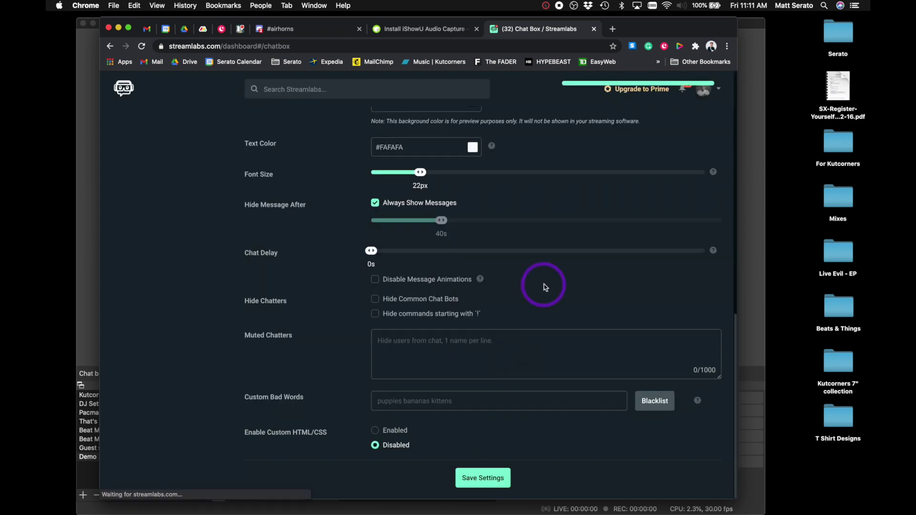
Step: Copy the private Chat Box widget URL again, switch to OBS and paste it into the Chat box source's URL field
left_click(666, 332)
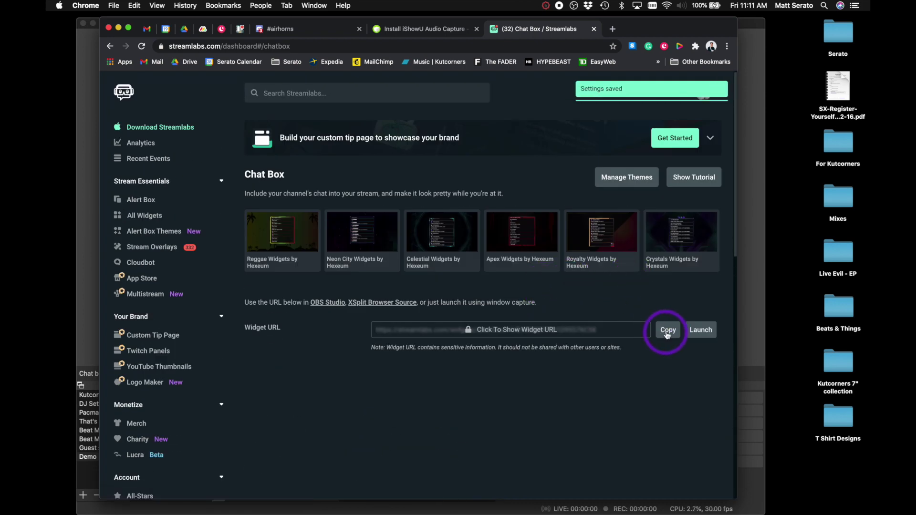
key("super+Tab")
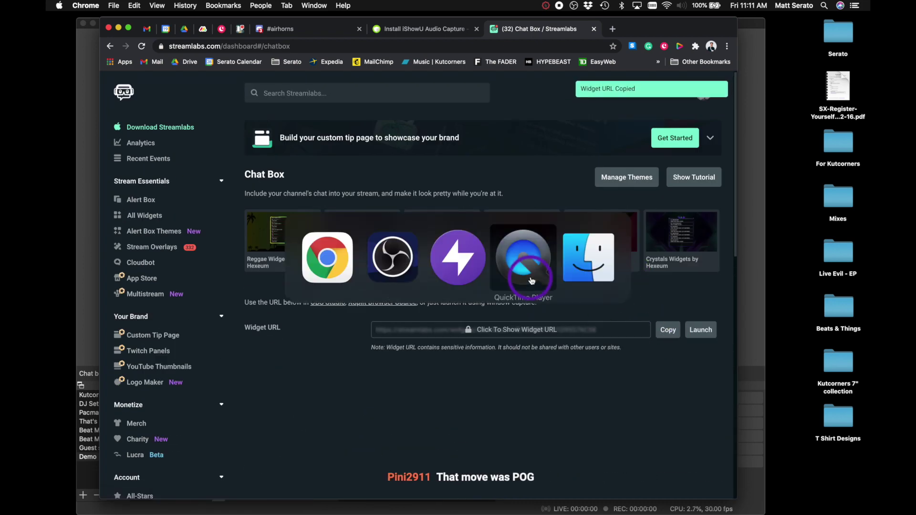
left_click(416, 262)
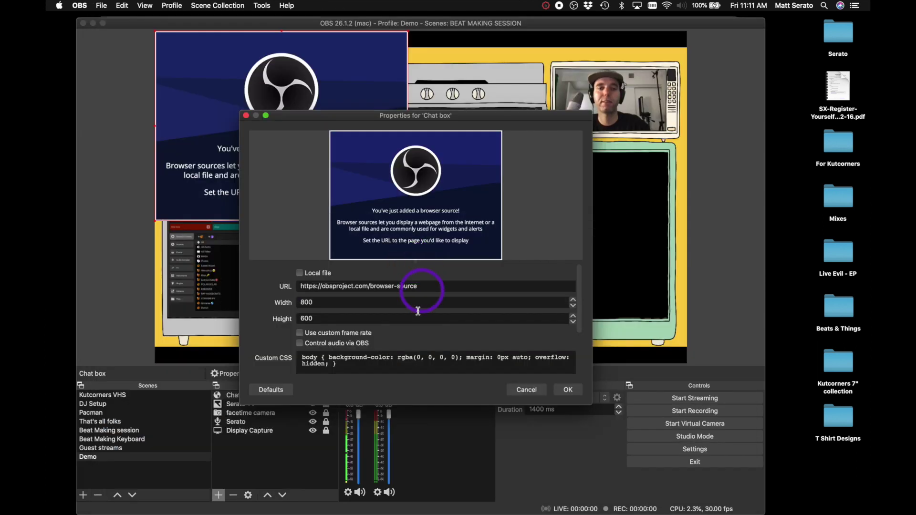
left_click(363, 285)
key("super+a")
key("super+v")
Step: Set the Chat box source to 250 wide and 400 high, and place it inside the green fridge's black panel
left_click(313, 302)
left_click(318, 303)
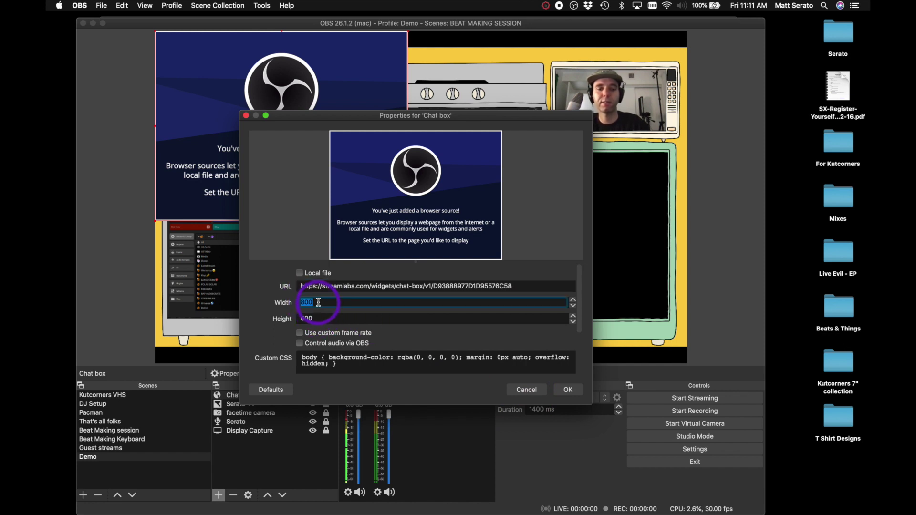
left_click(316, 319)
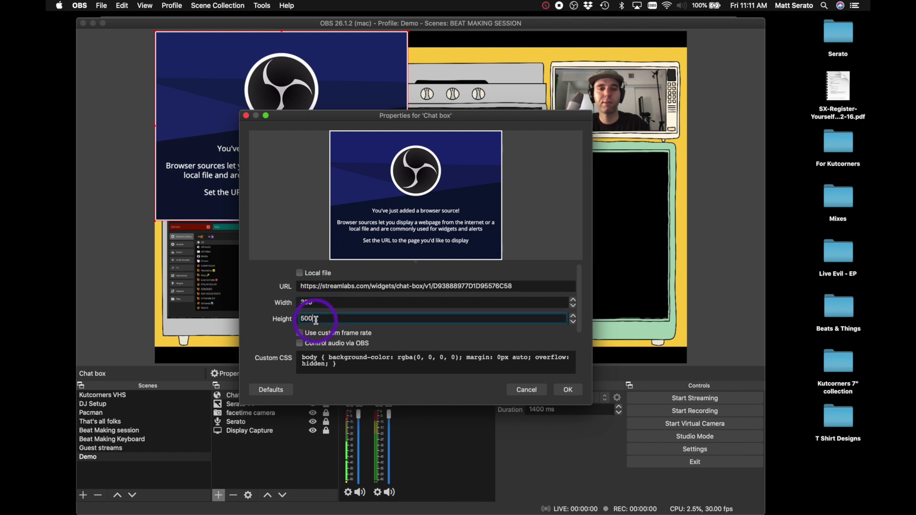
left_click(304, 302)
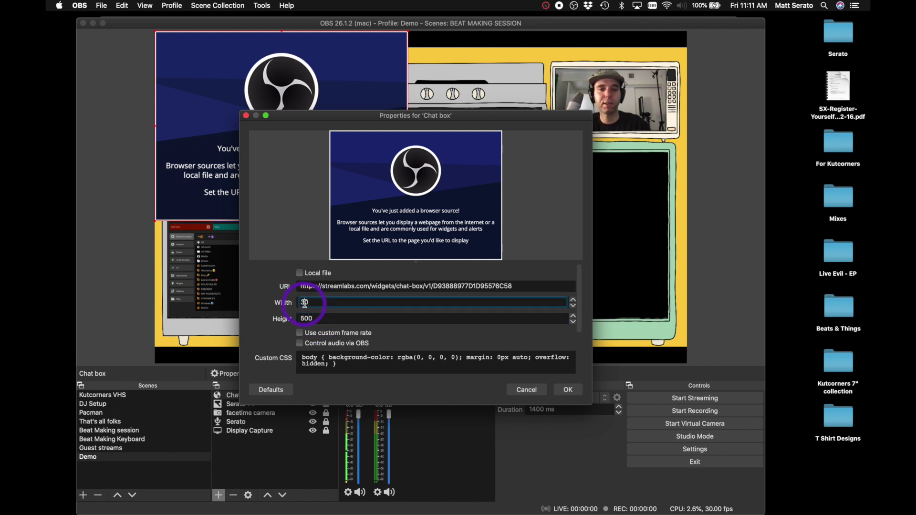
left_click(317, 317)
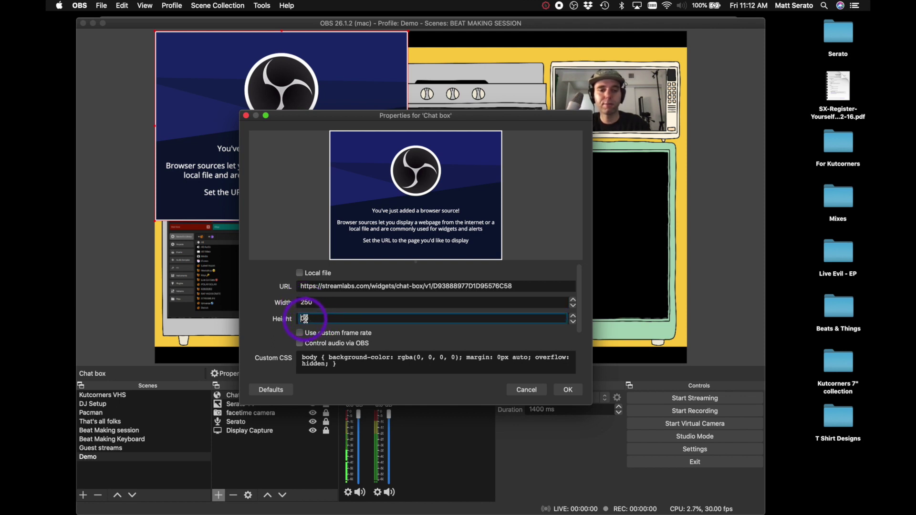
left_click(562, 389)
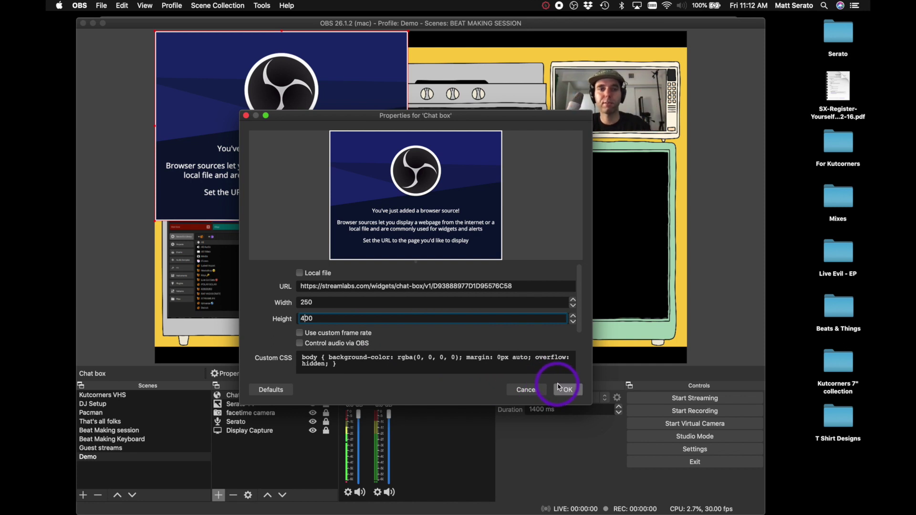
left_click(564, 390)
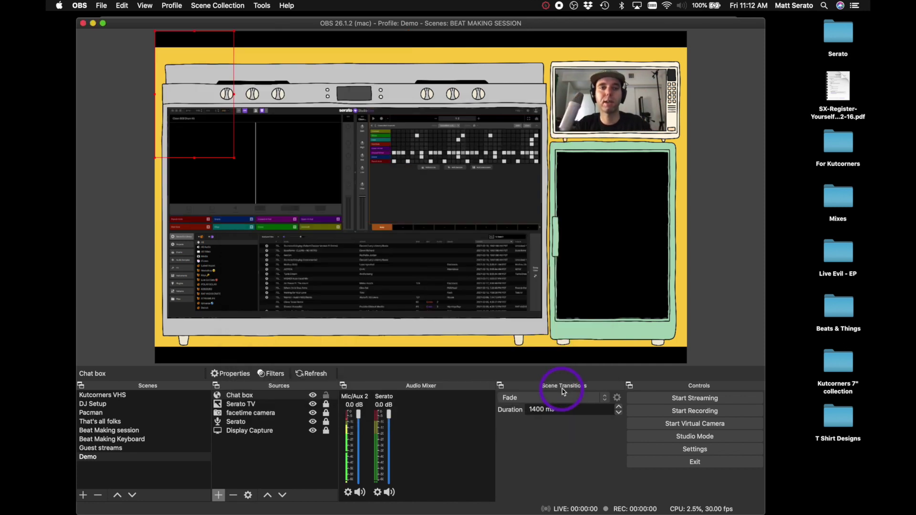
left_click_drag(219, 113, 624, 241)
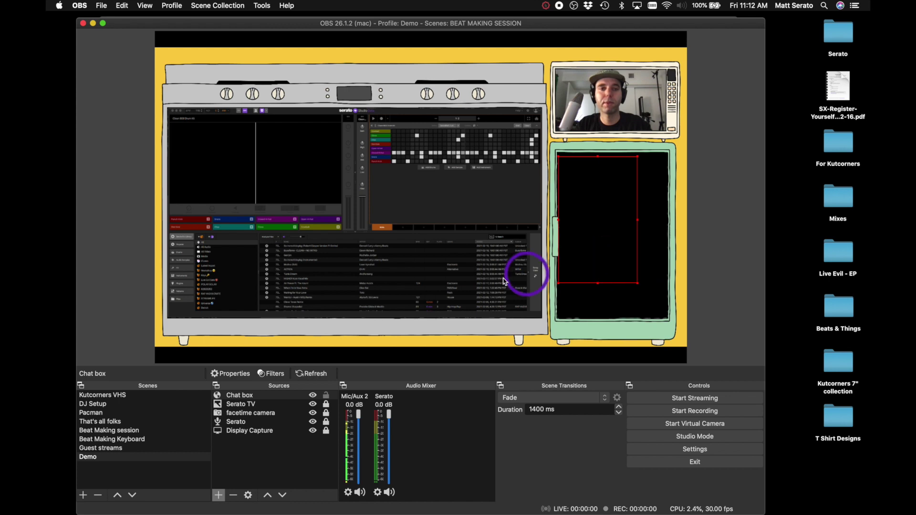
Step: Set the Chat box source's width to 300, increase its height to fill the fridge panel, and center it there
left_click(233, 374)
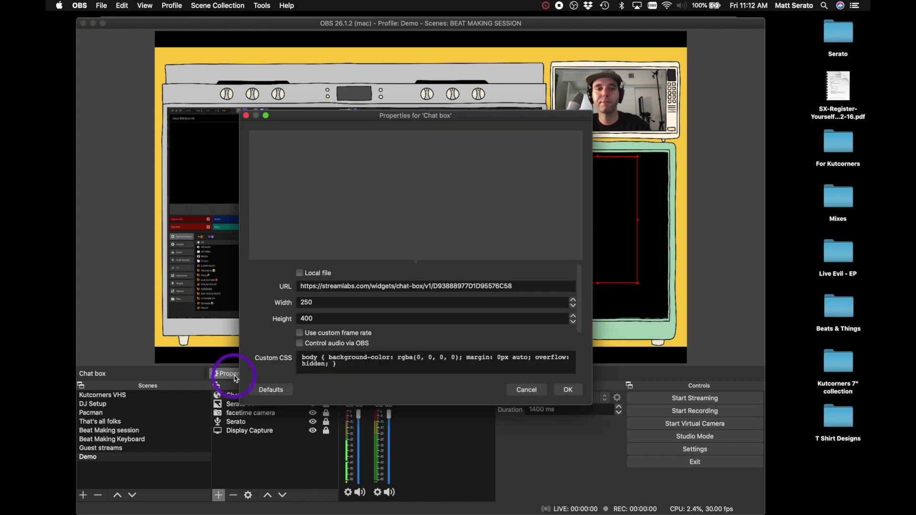
left_click(310, 303)
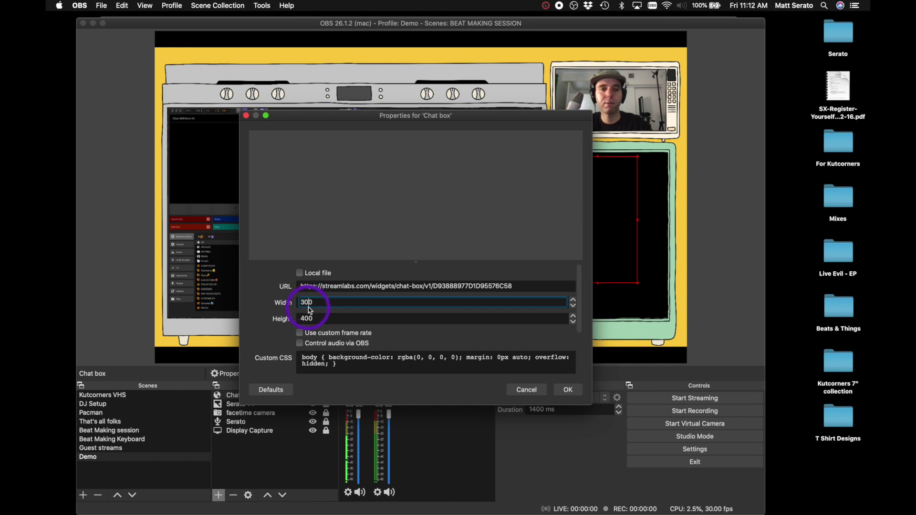
left_click(304, 318)
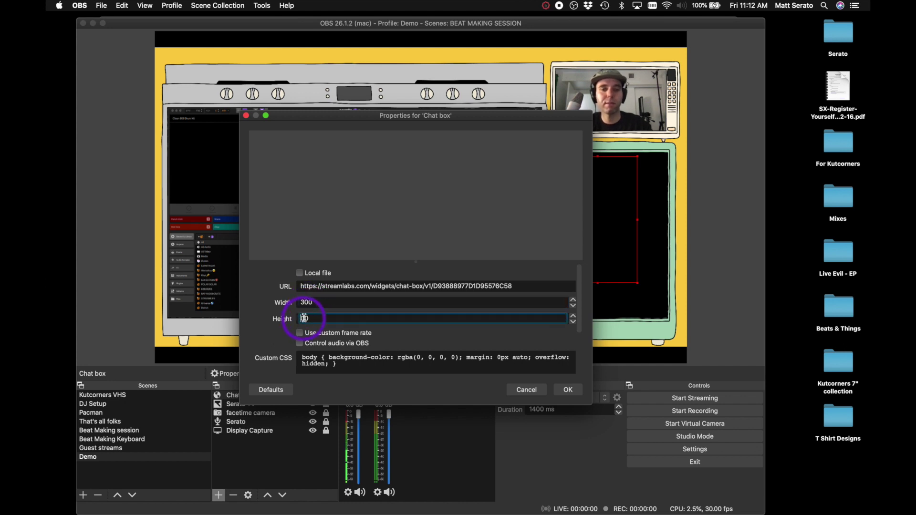
left_click(567, 389)
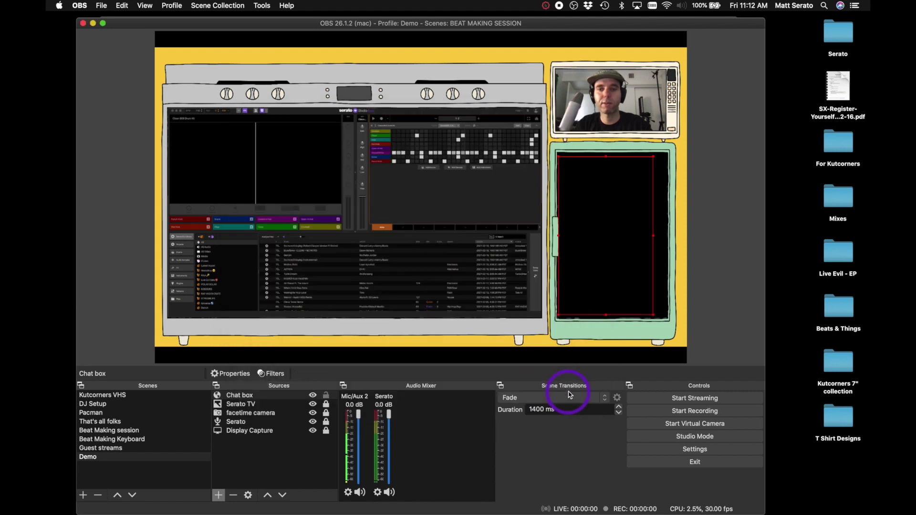
left_click_drag(636, 249, 643, 248)
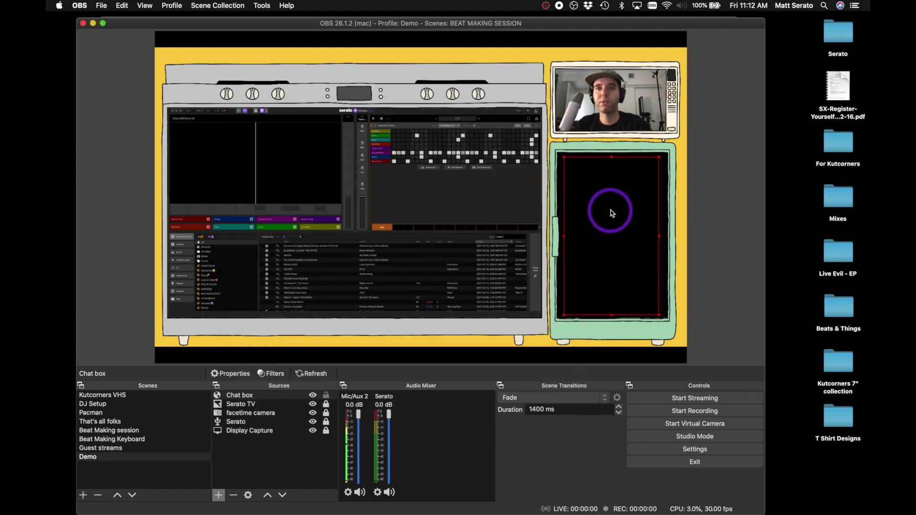
Step: Switch to Chrome, load the TheKutcorners Twitch channel page and move the window to the captured display
mouse_move(55, 114)
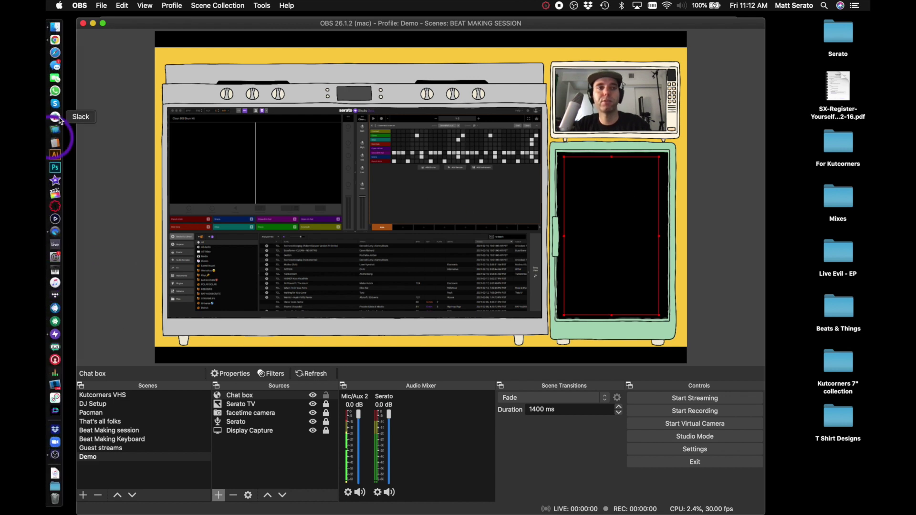
left_click(55, 40)
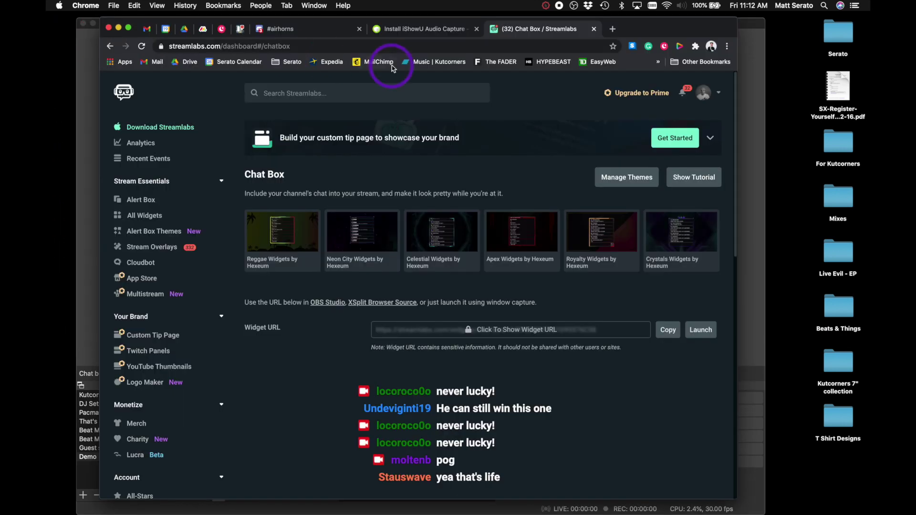
left_click(451, 45)
type("twitch")
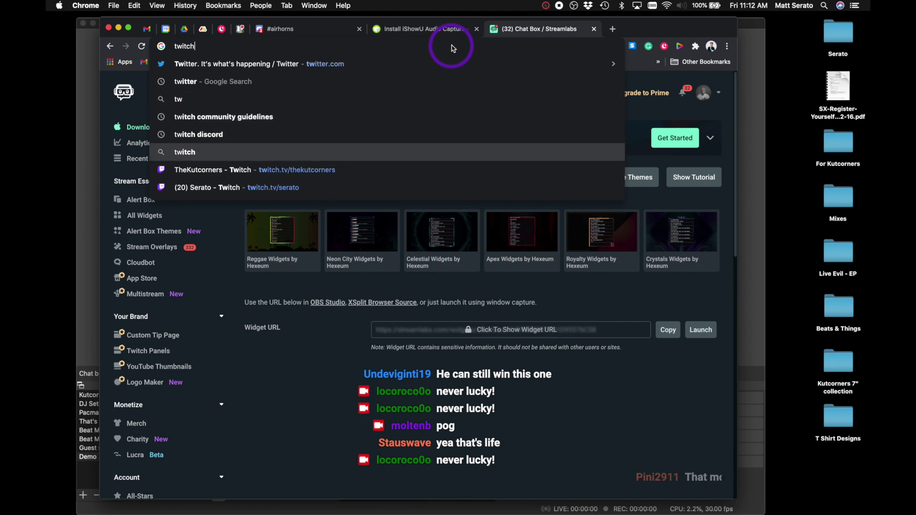
key("Down")
key("Return")
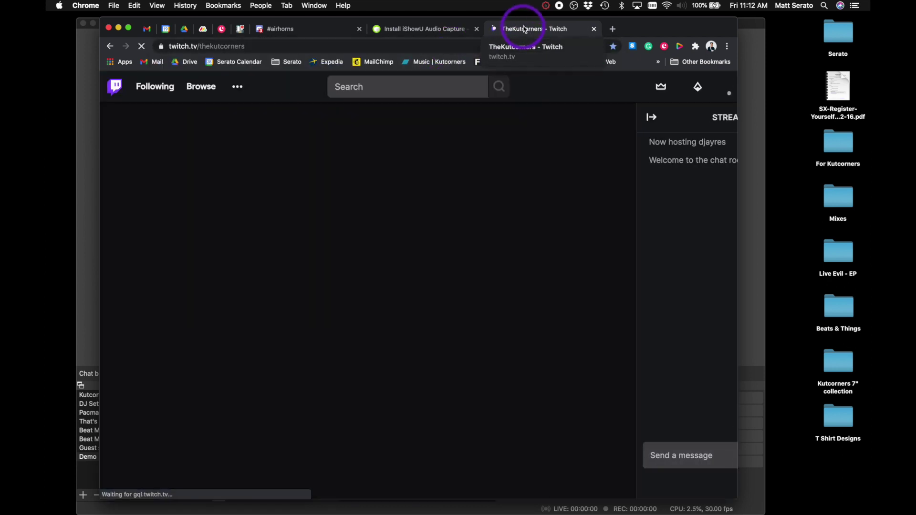
key("super+h")
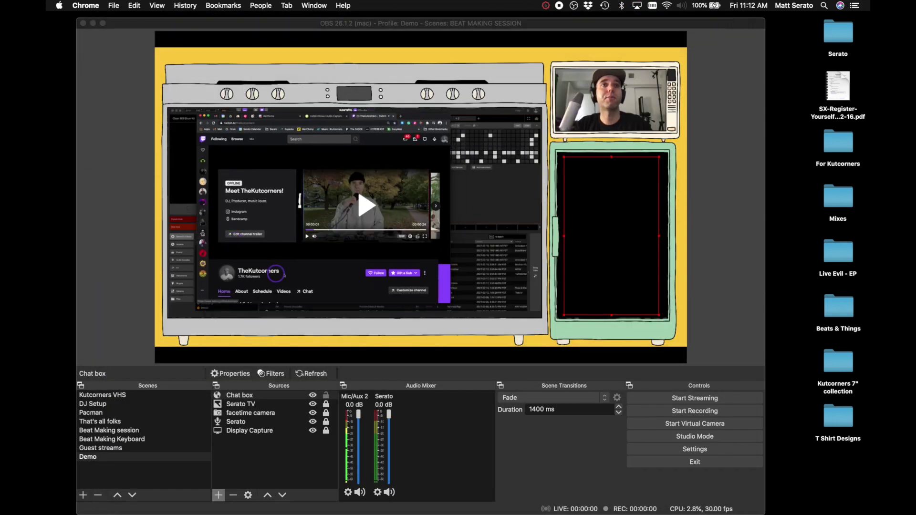
Step: Open the channel's stream chat, send a test message of four identical emotes, and minimize the Chrome window
left_click(307, 291)
left_click(391, 286)
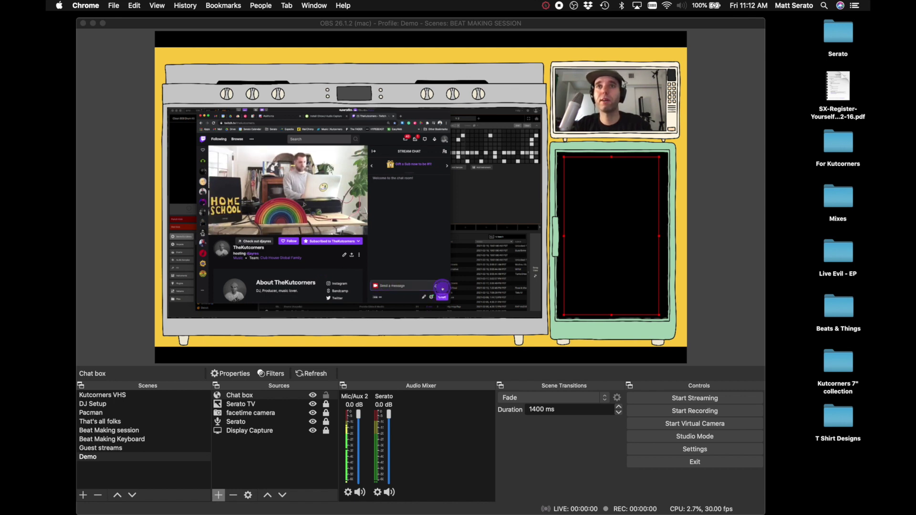
left_click(436, 285)
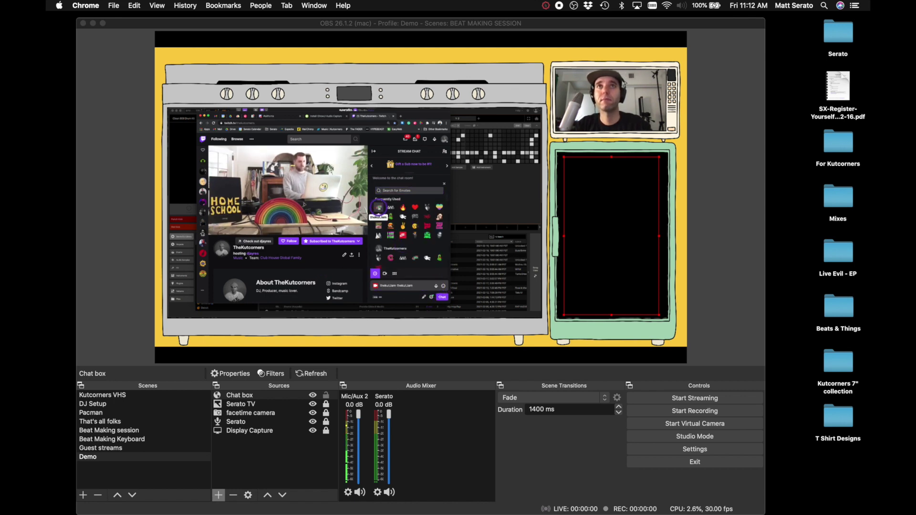
left_click(379, 207)
left_click(378, 207)
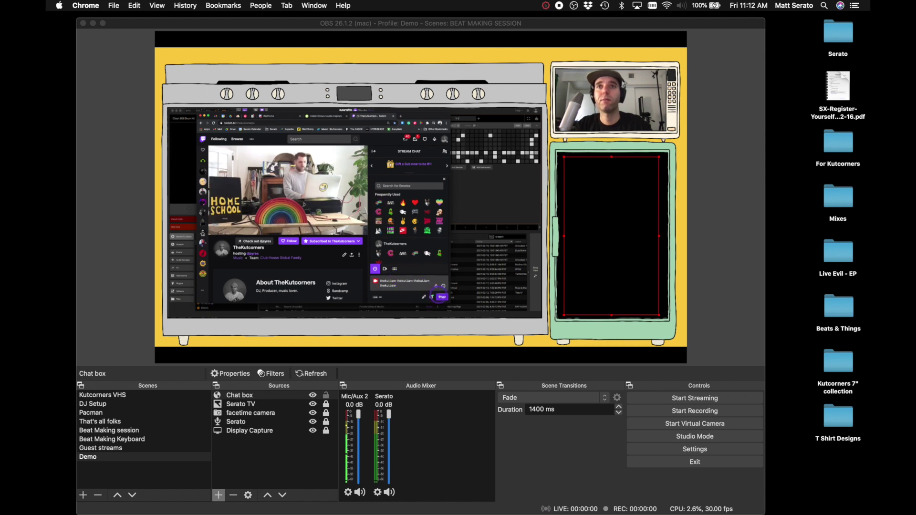
left_click(441, 297)
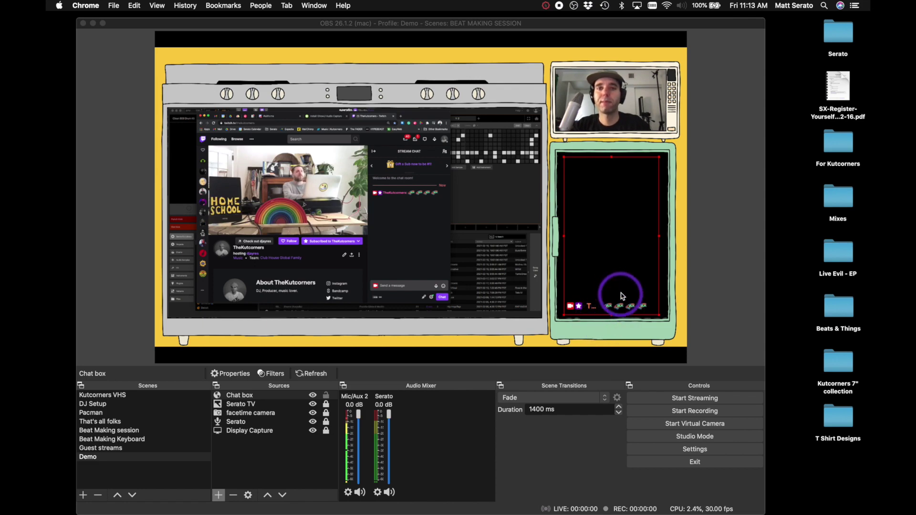
key("super+m")
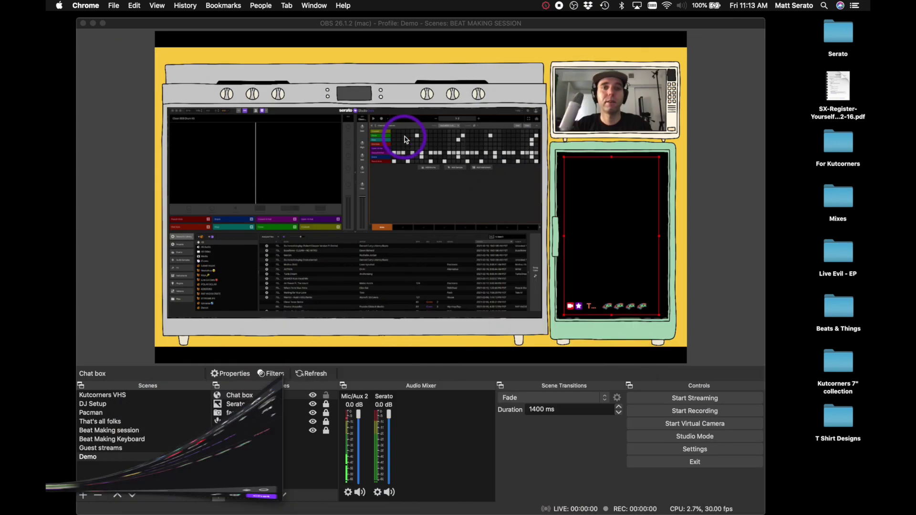